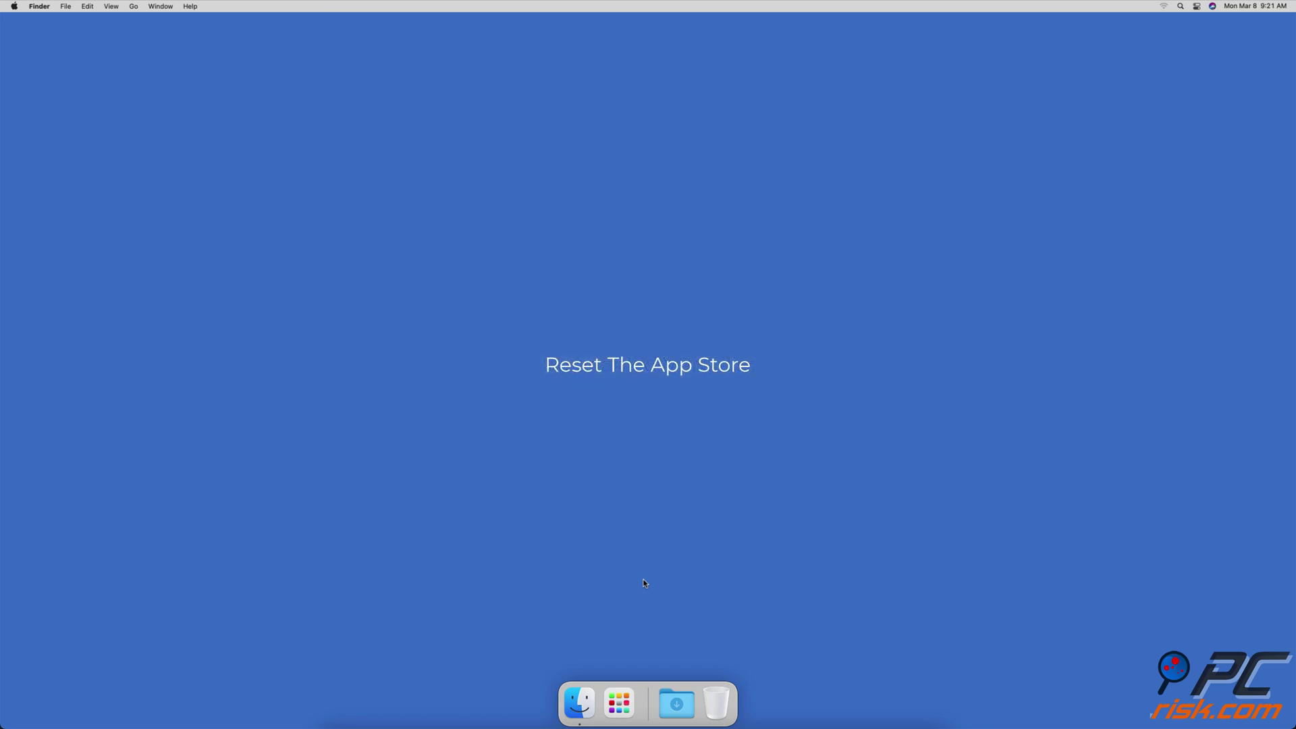
Step: Launch the App Store via Spotlight, sign out of the store account, and quit it
key(super+space)
text(app)
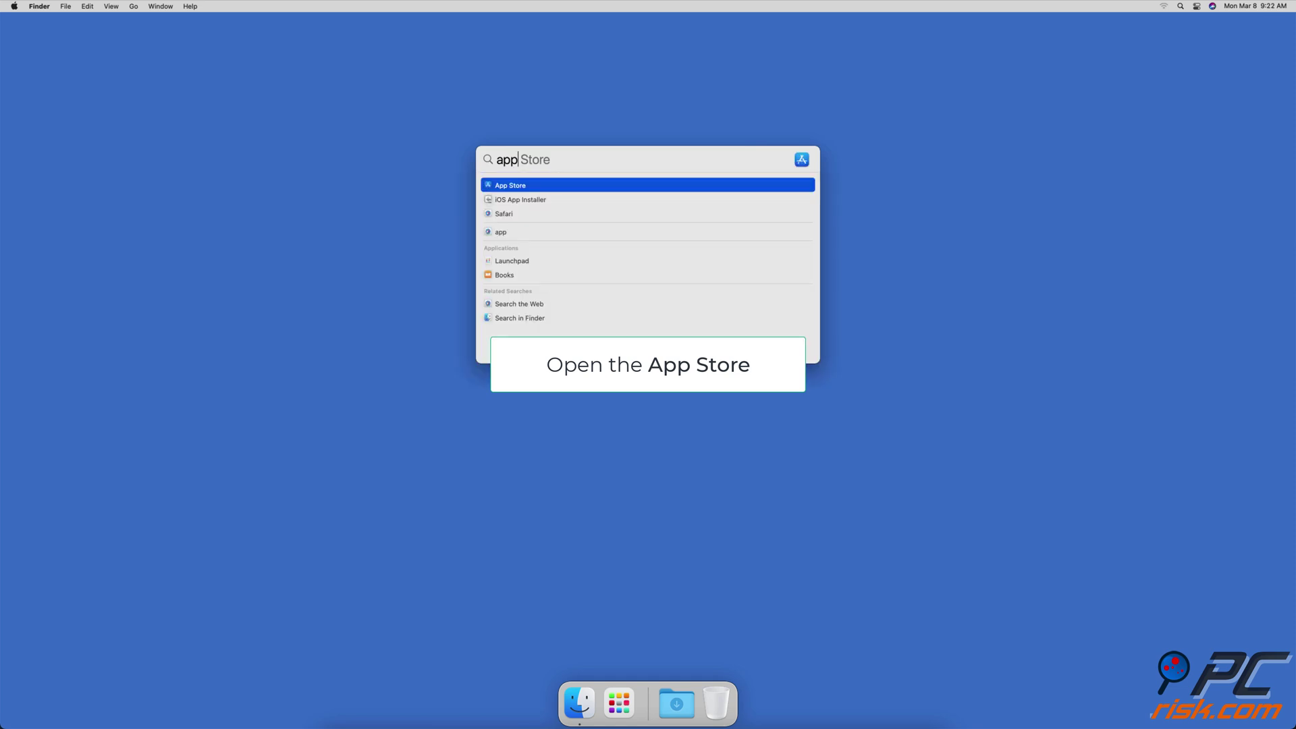
key(Return)
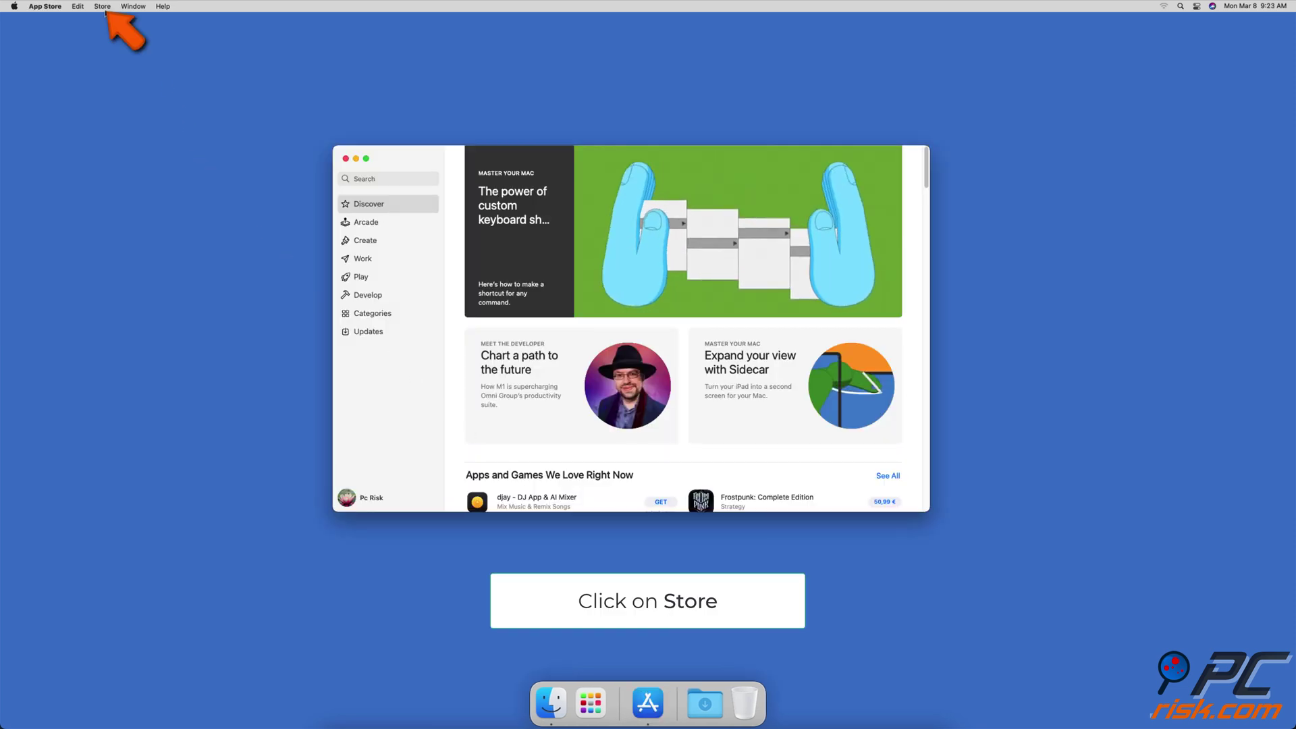
click(103, 8)
click(107, 182)
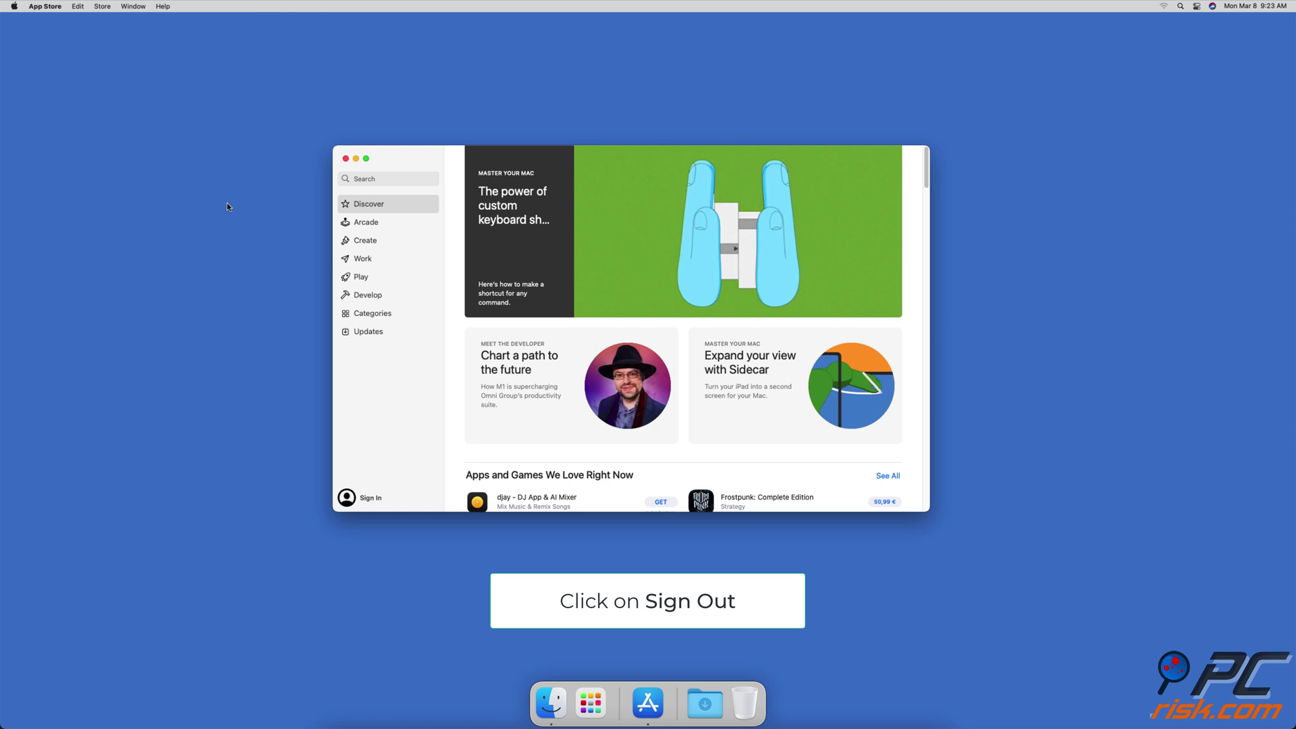
click(44, 6)
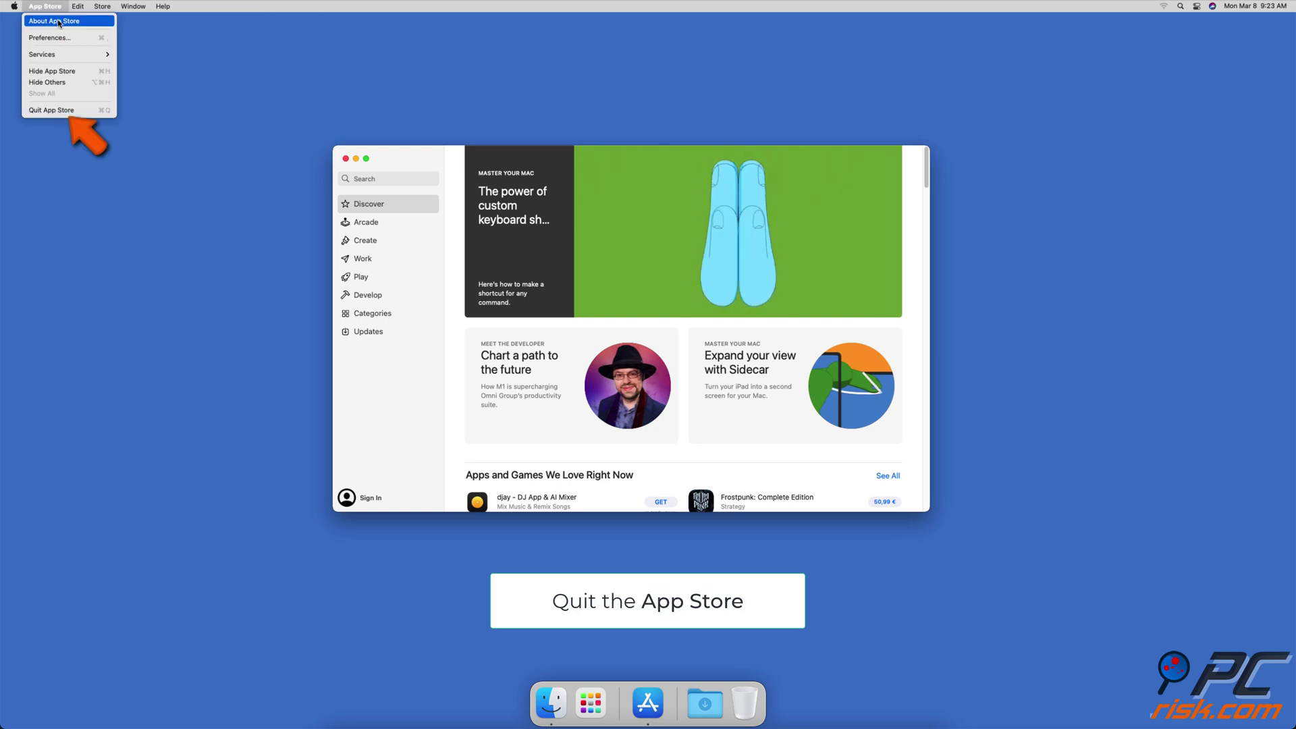
click(81, 110)
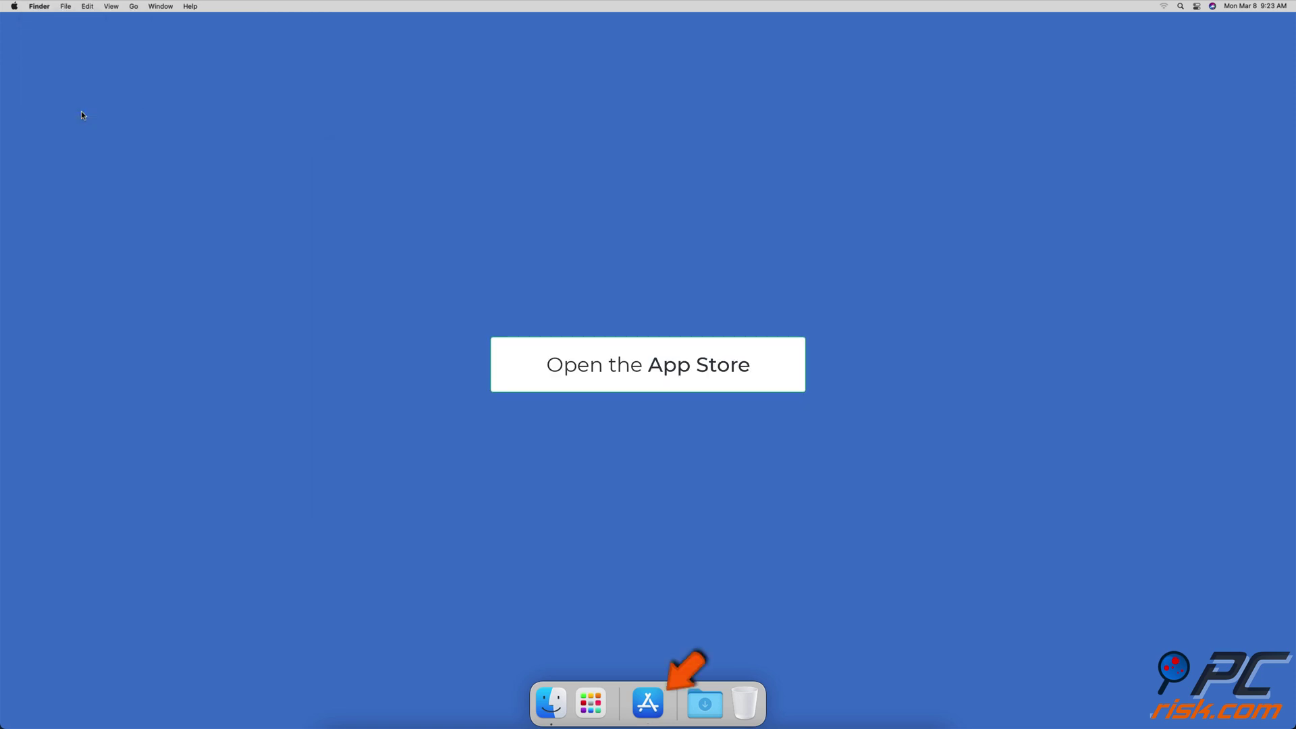
Step: Reopen the store and sign back in to the account with its password
click(648, 703)
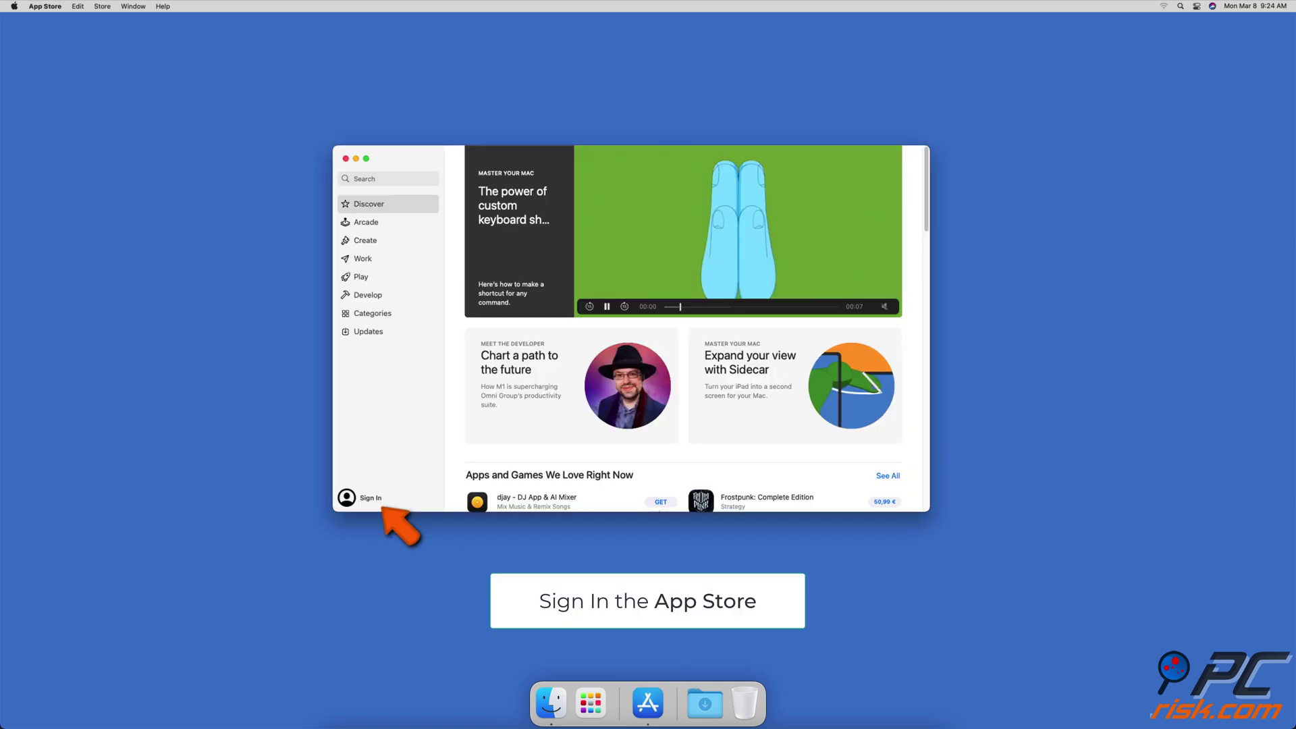
click(351, 498)
text(********)
key(Return)
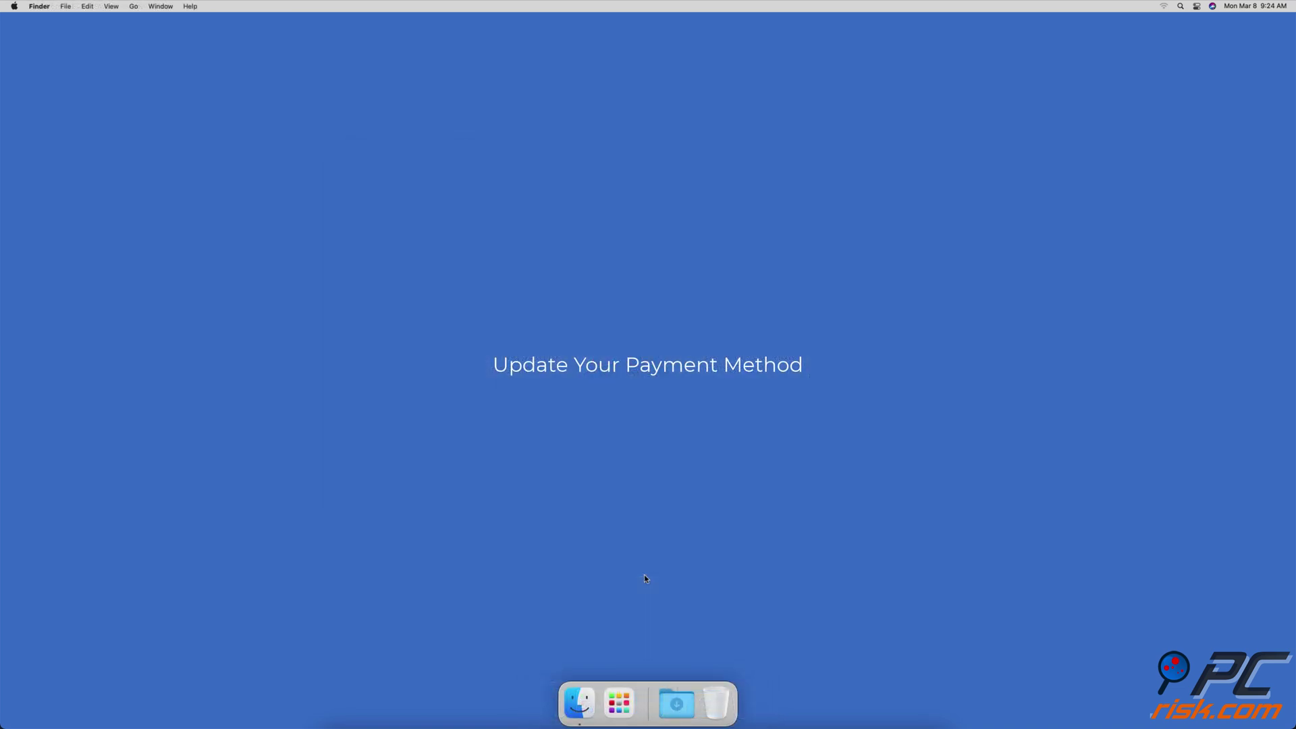
Step: Launch the App Store and reach the Add Payment form under the Apple ID's Manage Payments
key(super+space)
text(app)
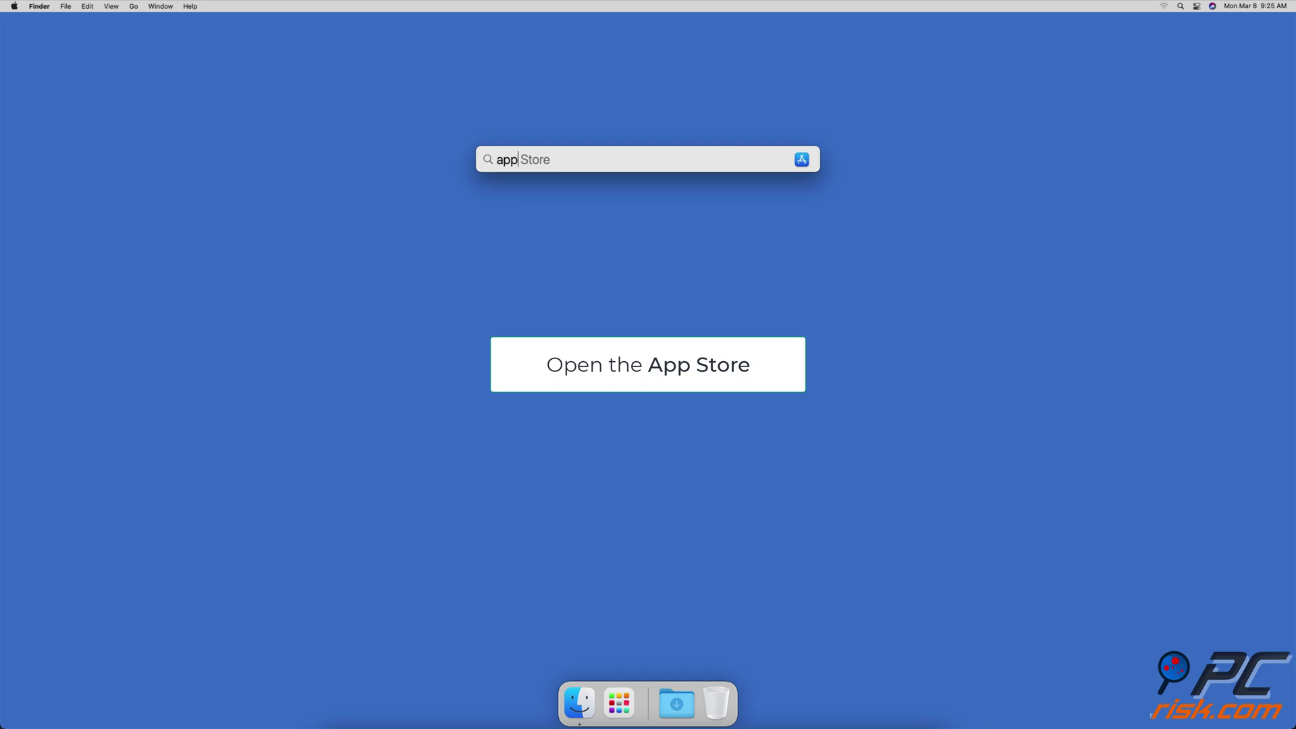
key(Return)
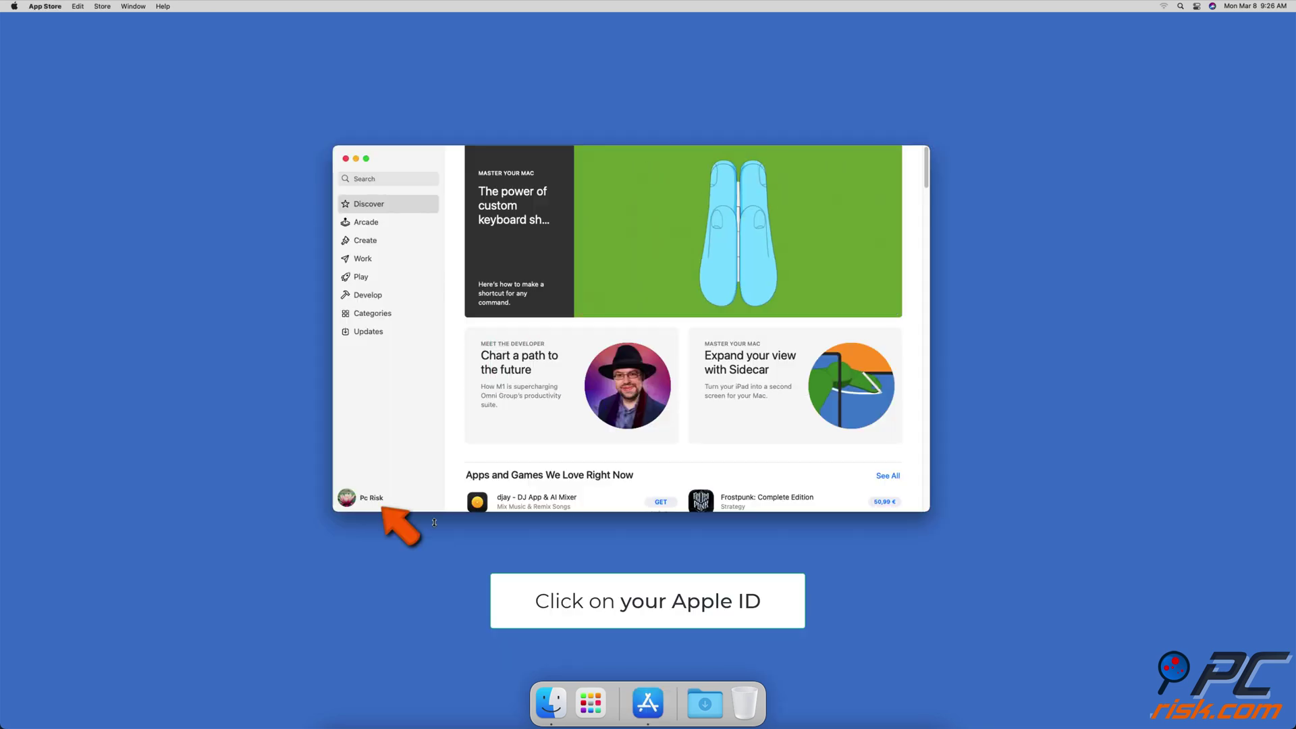
click(371, 499)
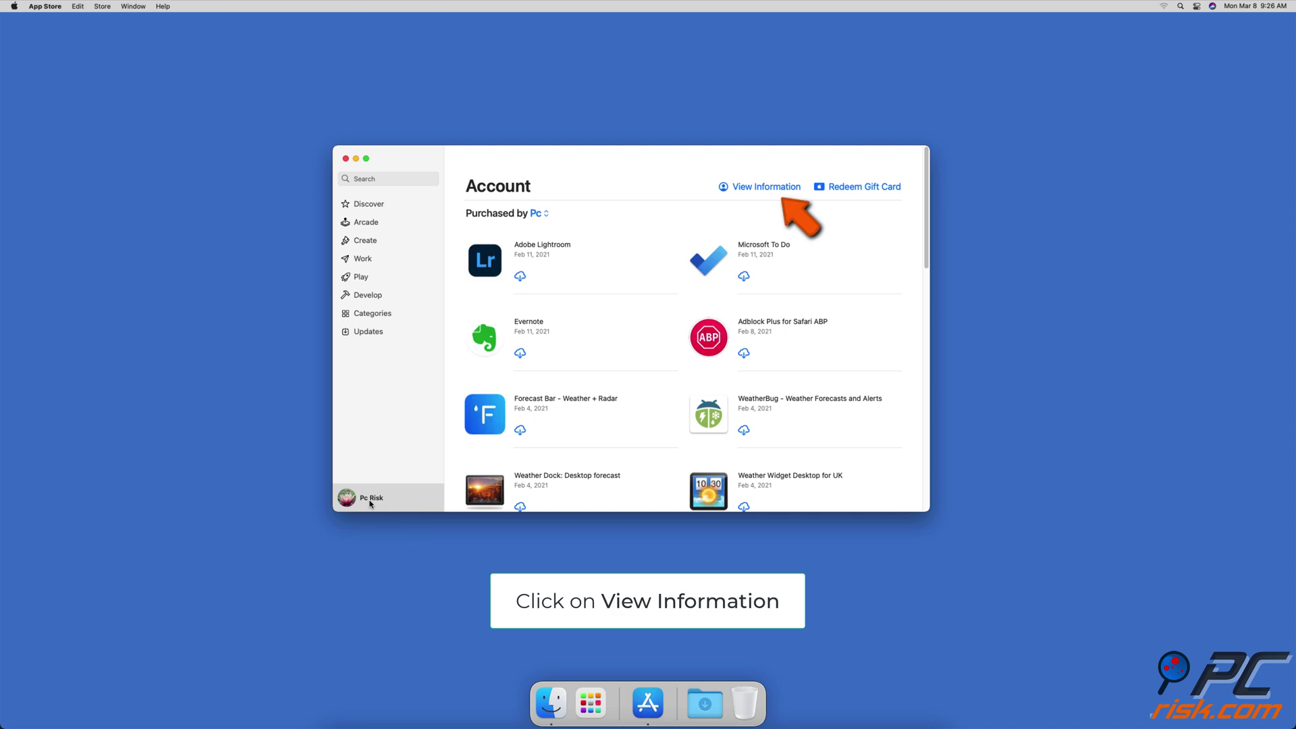
click(756, 189)
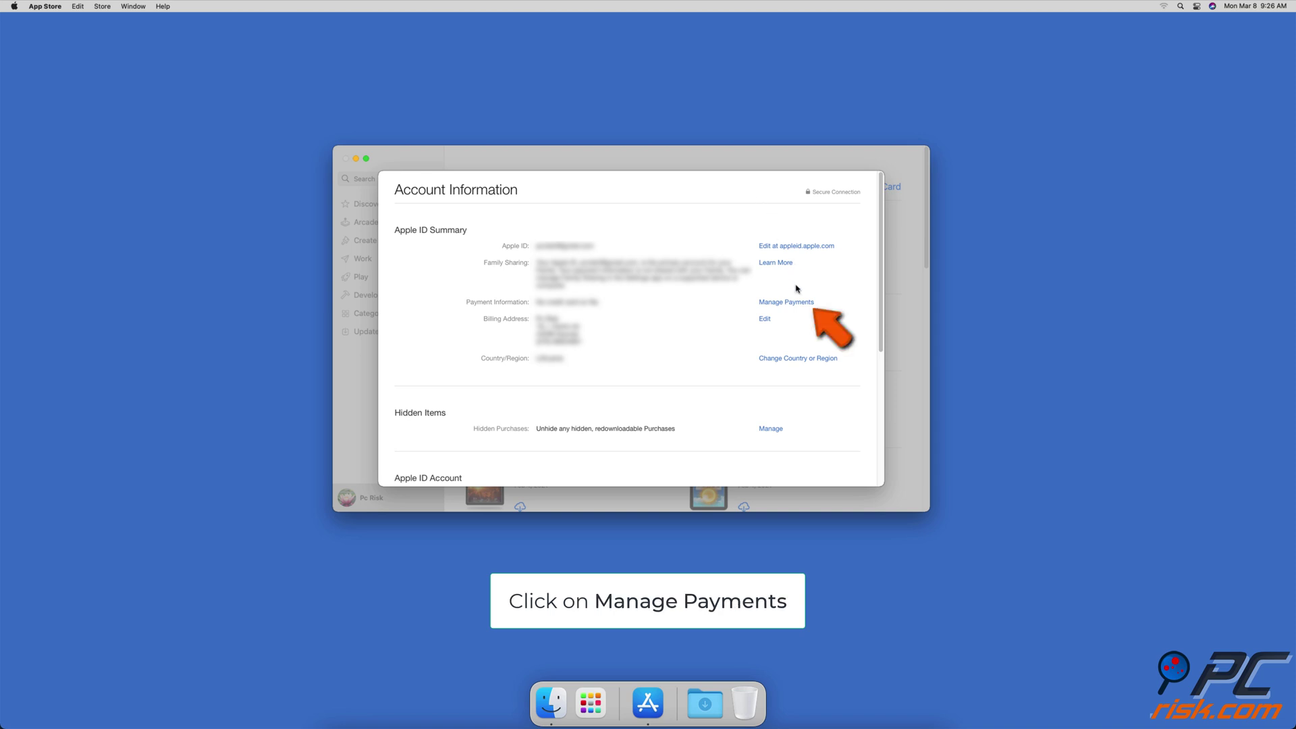
click(798, 309)
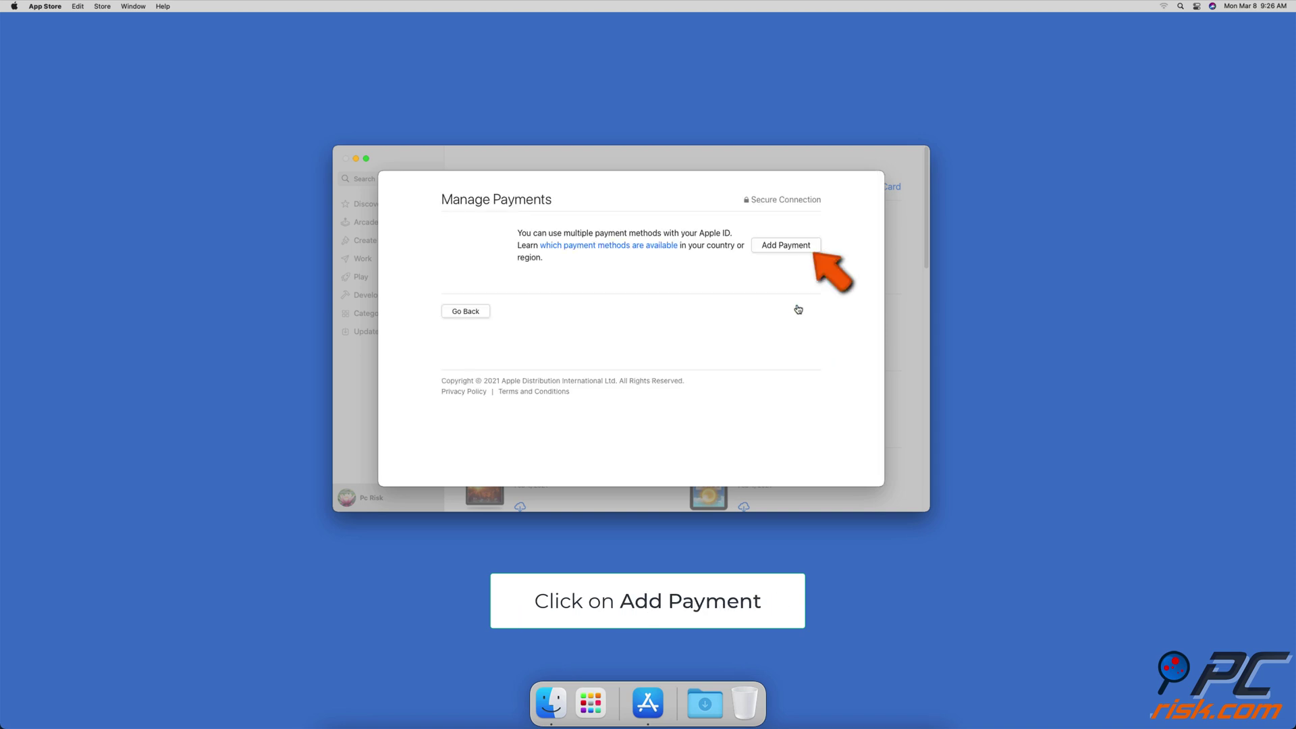
click(805, 255)
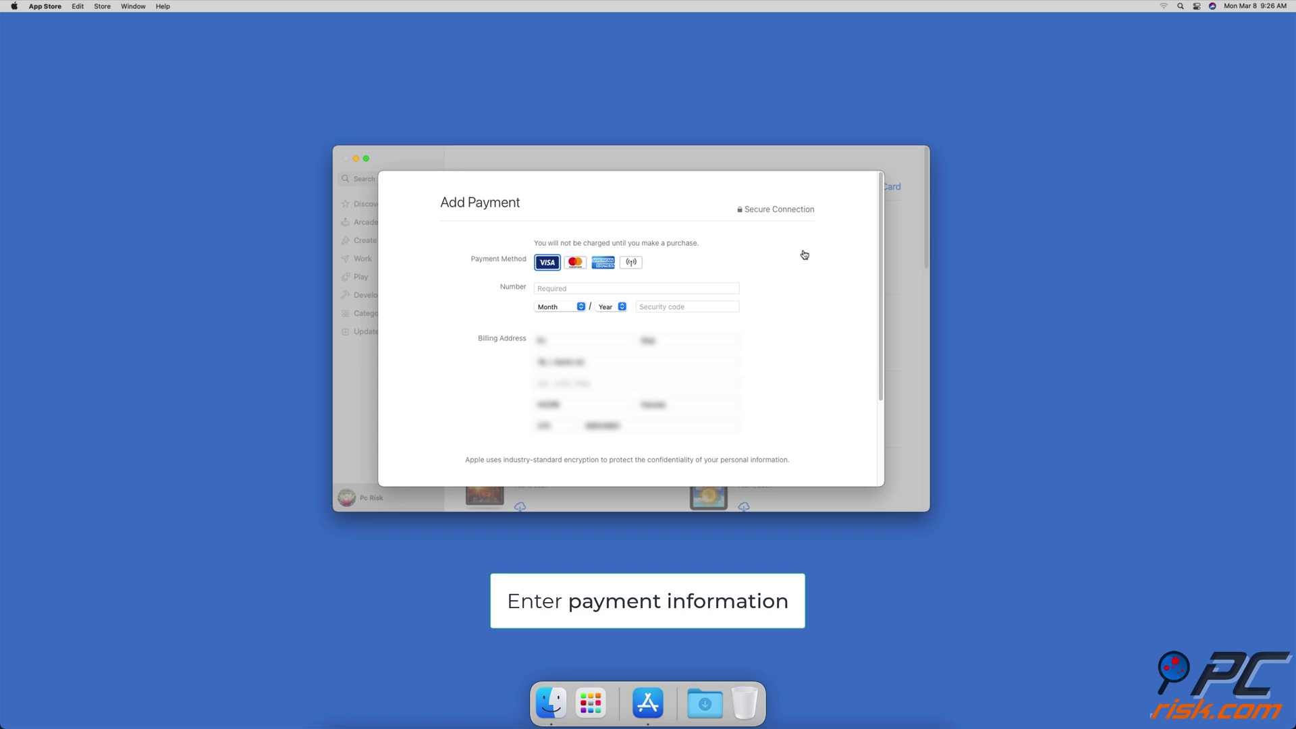
scroll(804, 270, down, 3)
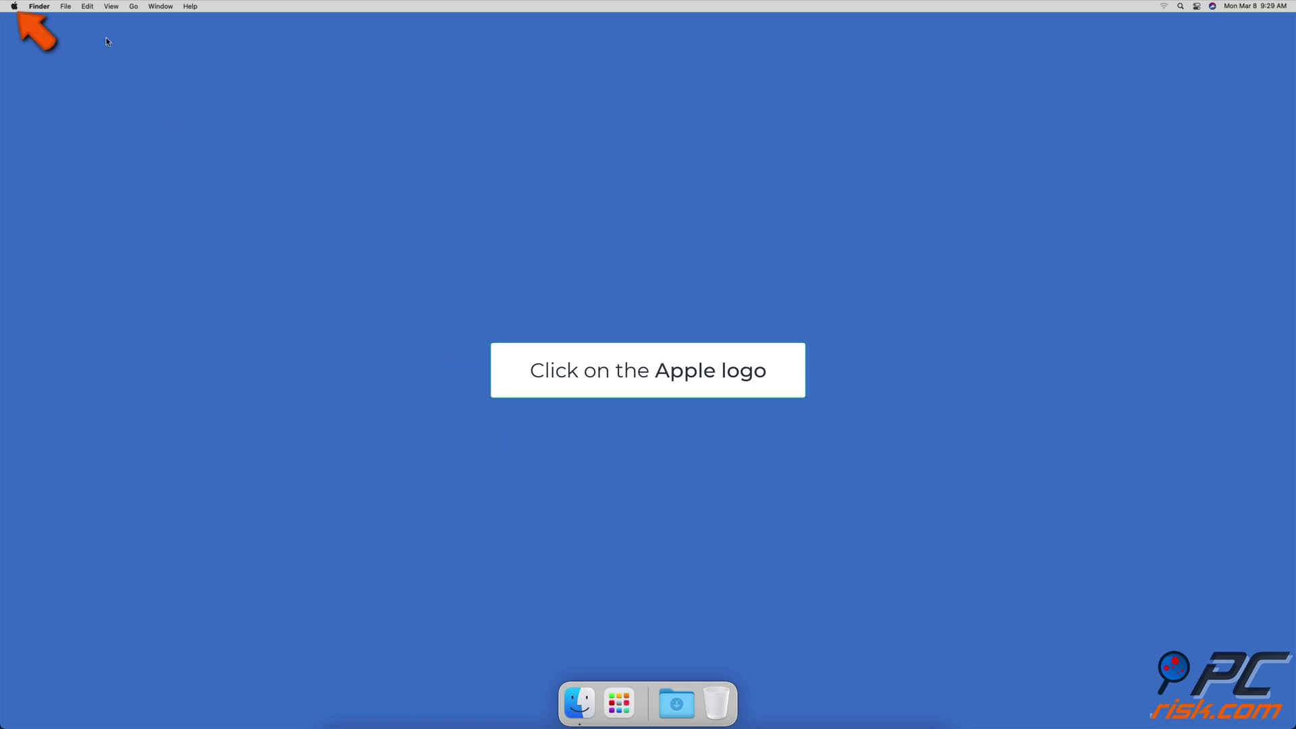
Step: Turn off Content & Privacy in Screen Time from System Preferences
click(14, 6)
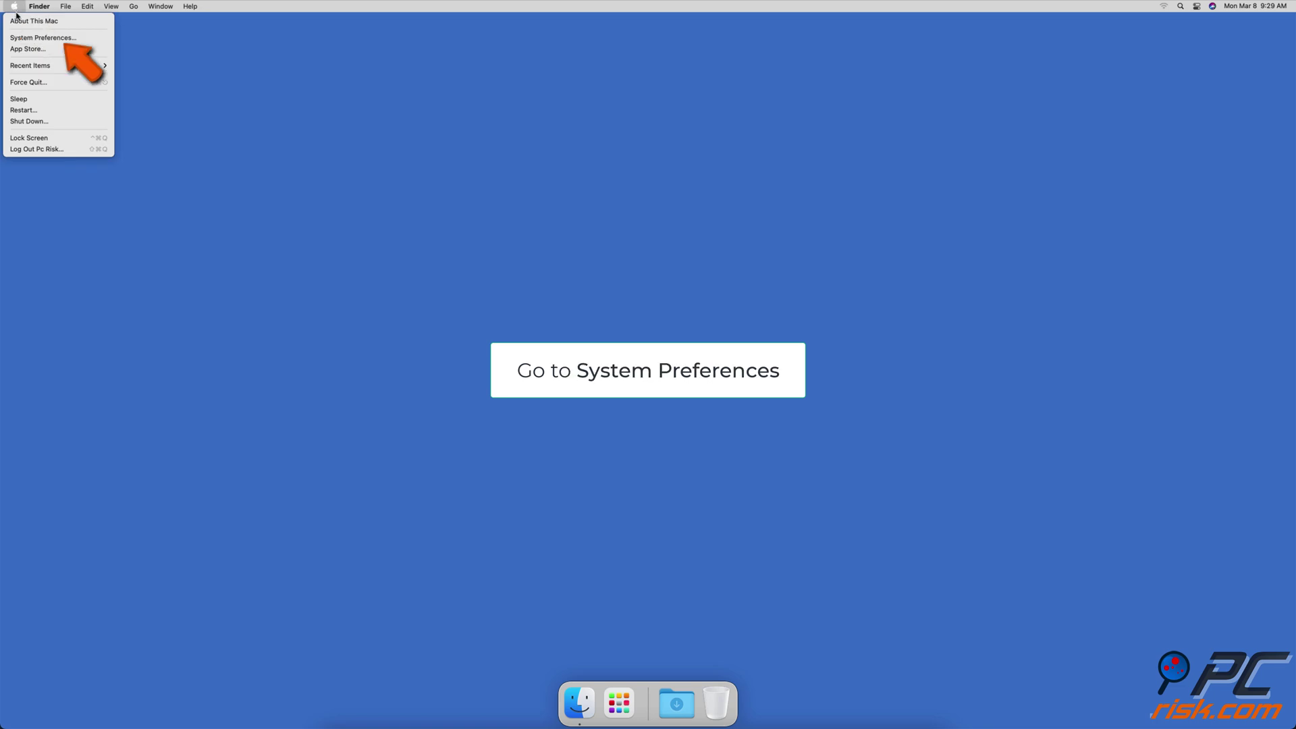
click(93, 39)
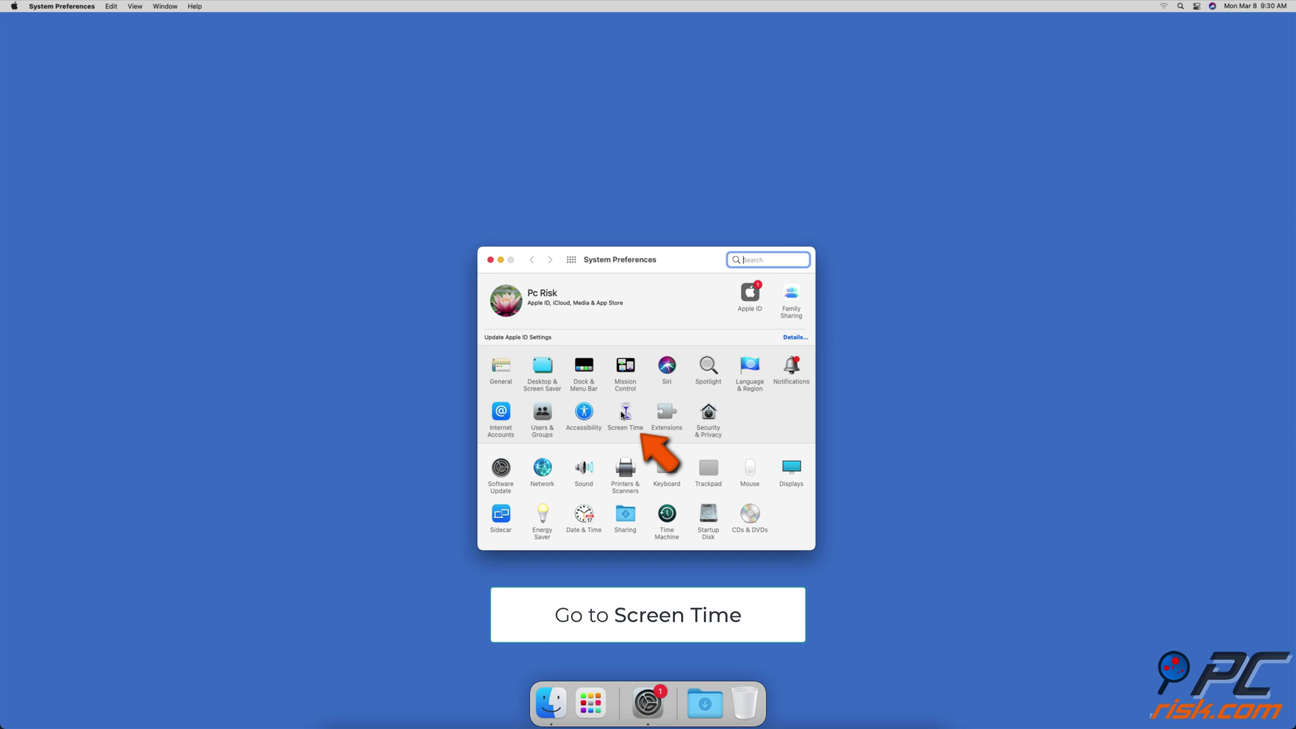
click(622, 414)
click(547, 499)
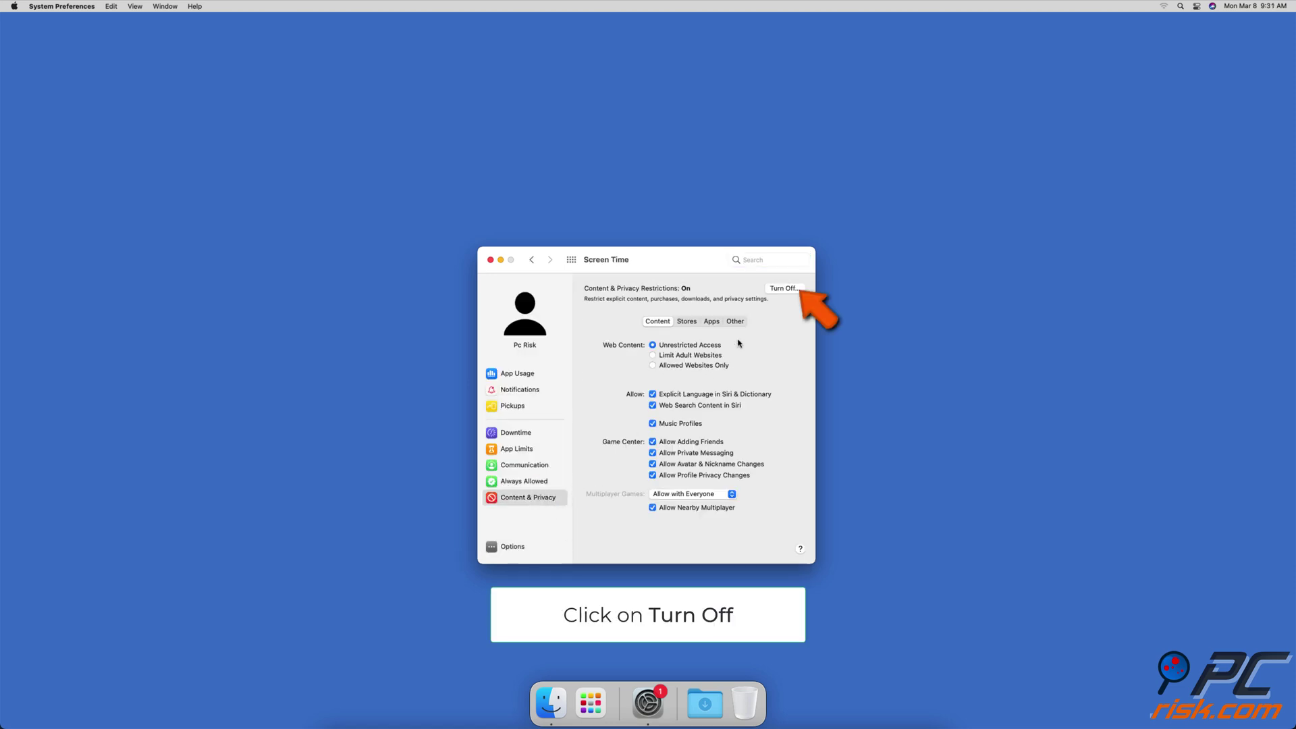
click(775, 290)
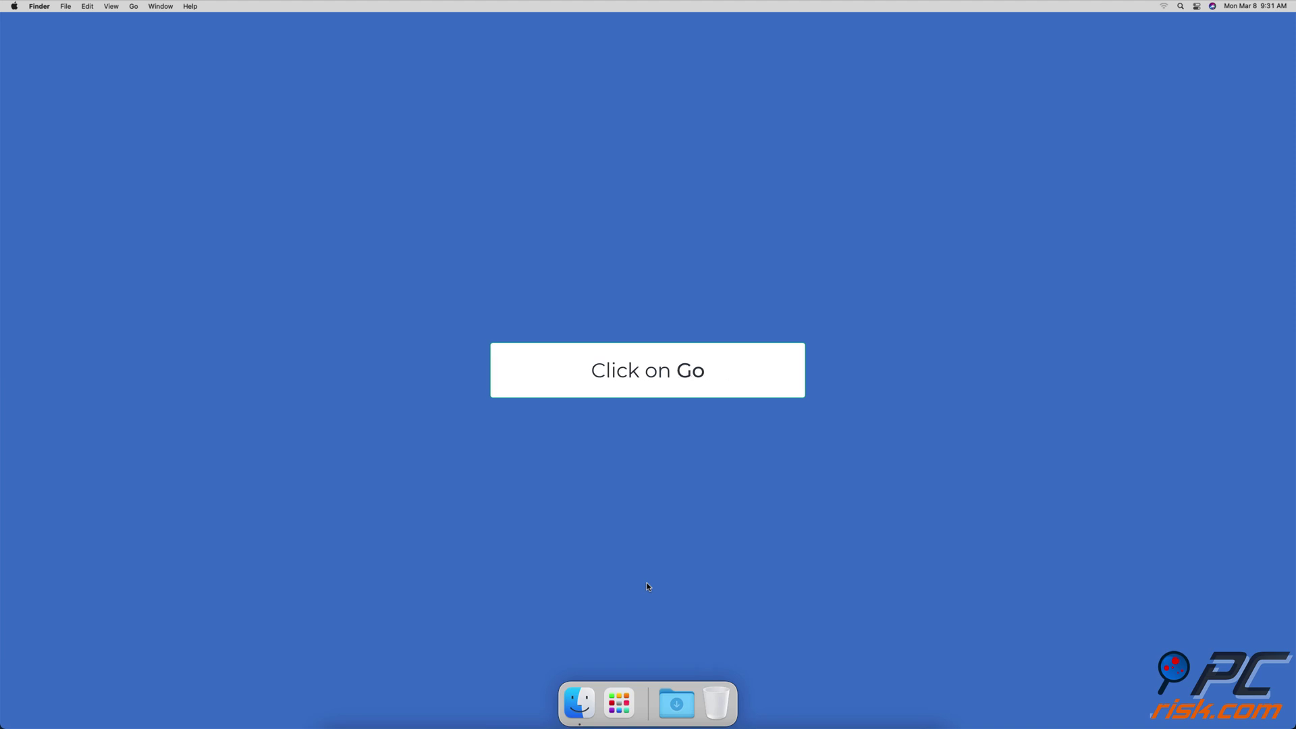
Step: Go to ~/Library/Caches/com.apple.AppStore and move Cache.db to the Trash
click(134, 7)
click(179, 195)
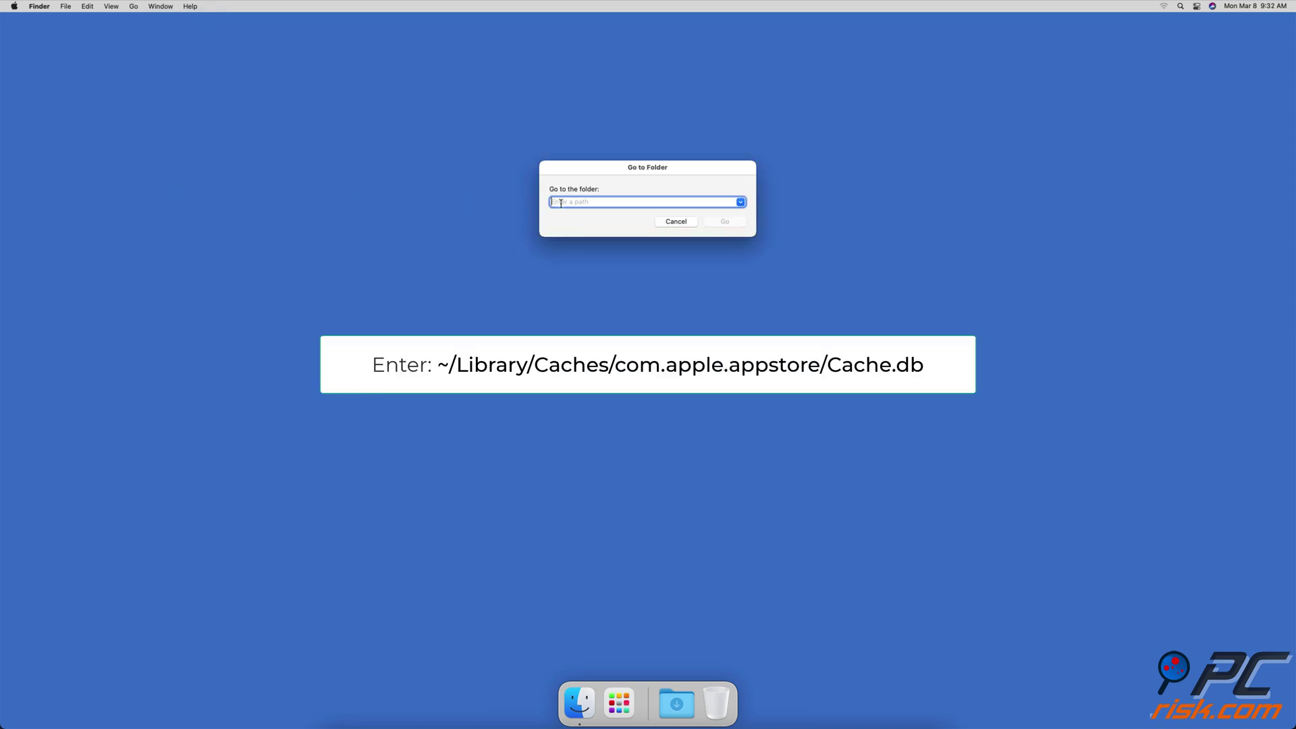
text(~/Library/Caches/com.apple.AppStore/Cache.db)
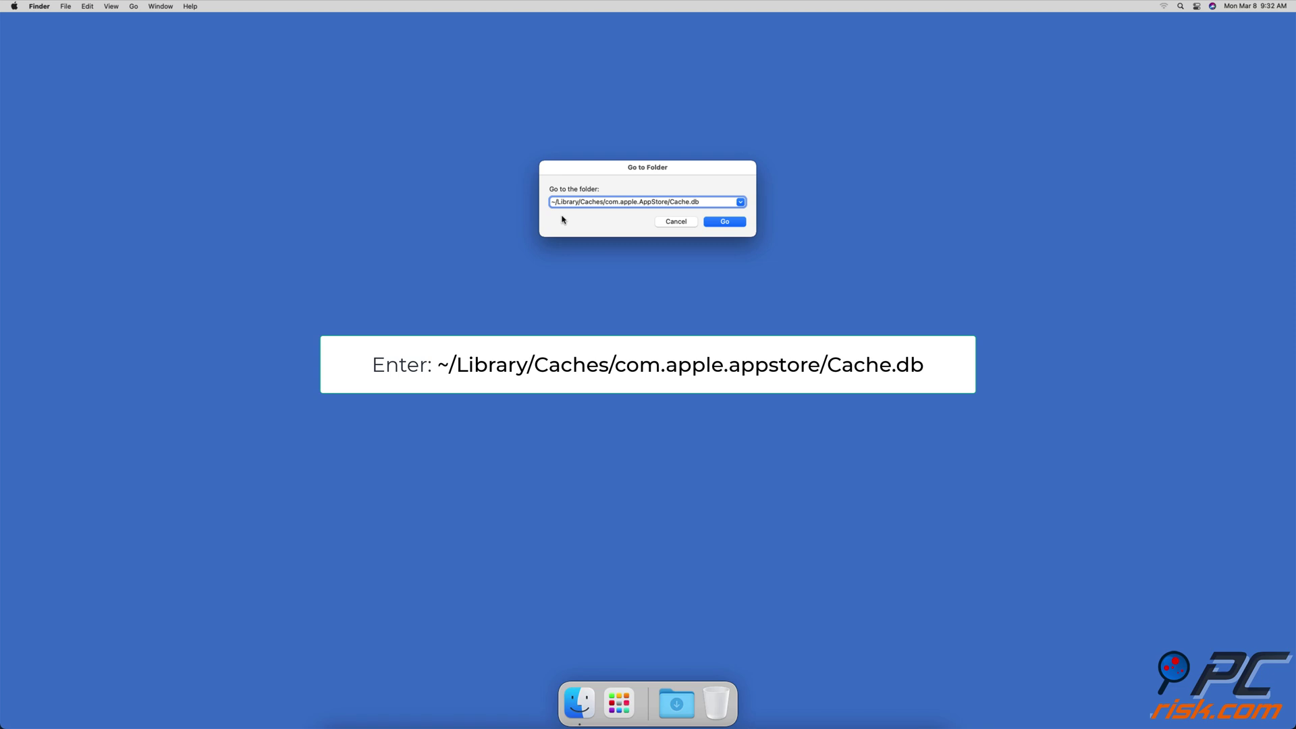
click(709, 223)
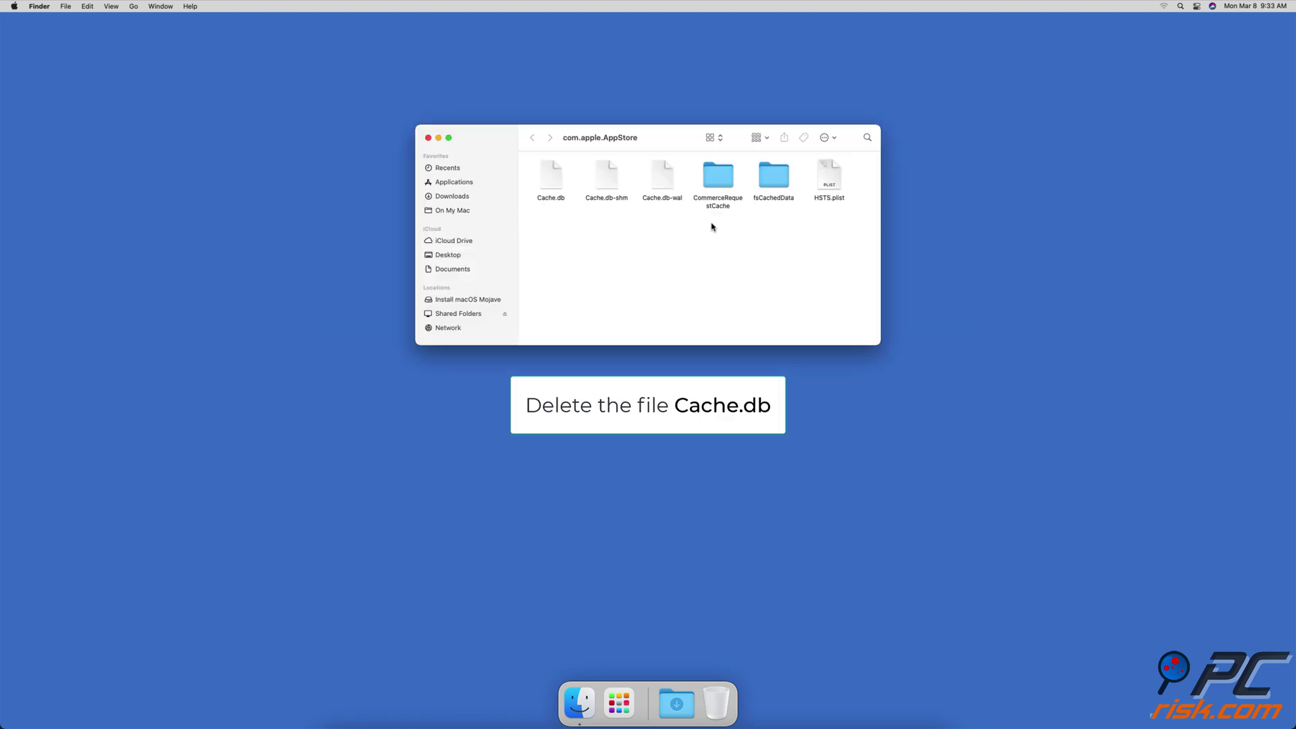
click(553, 183)
right_click(555, 180)
click(611, 215)
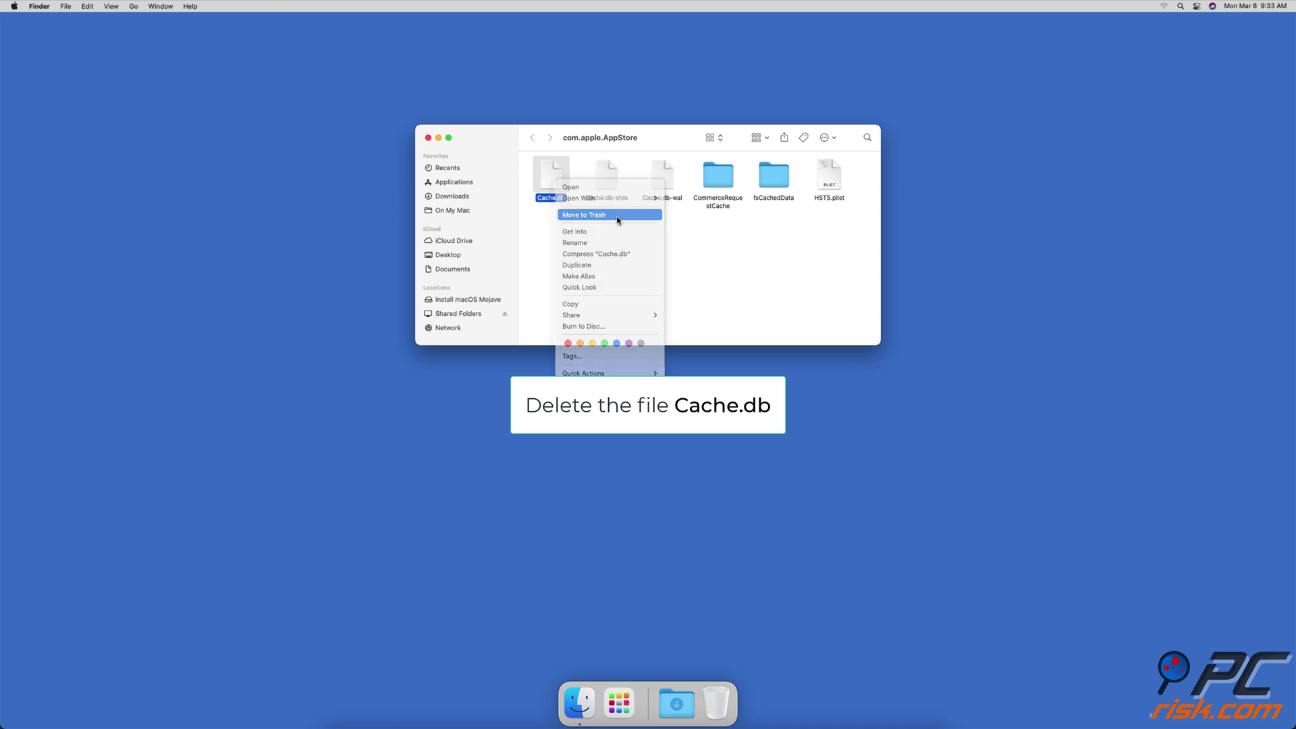
Step: Empty the Trash permanently, confirming the erase
right_click(727, 694)
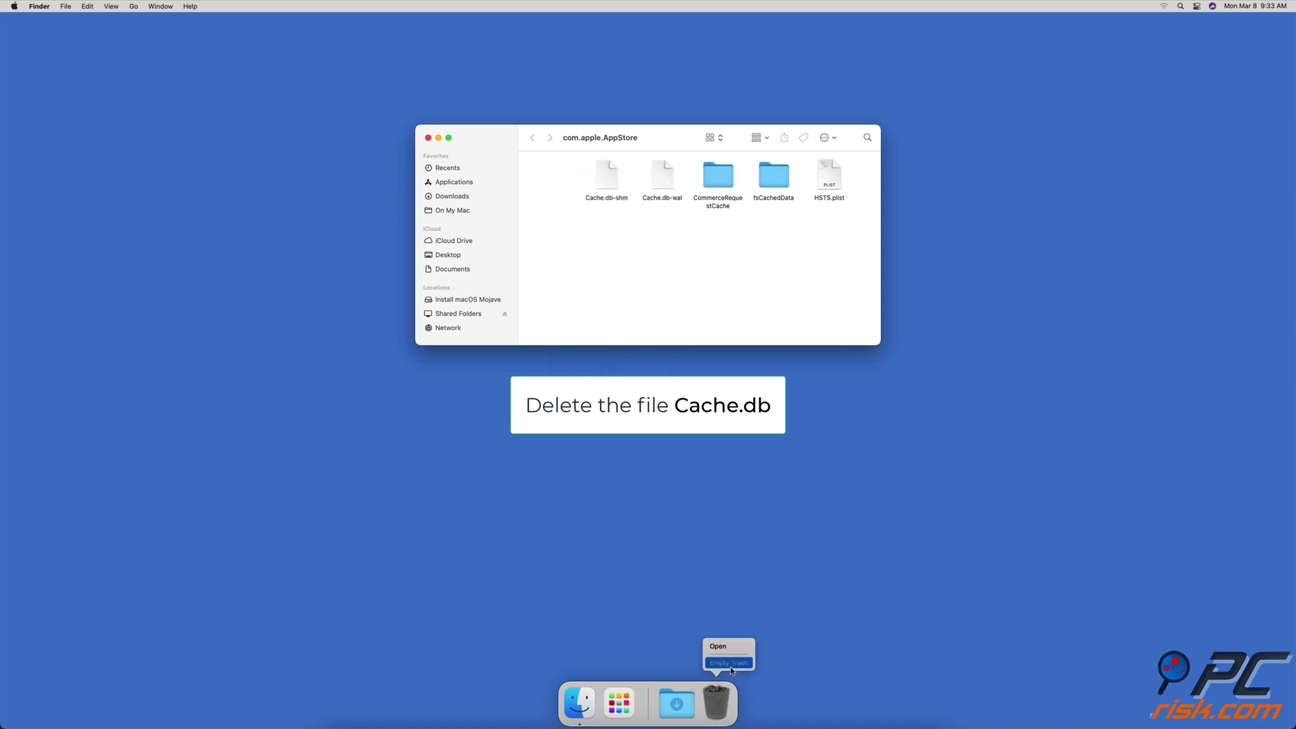
click(730, 667)
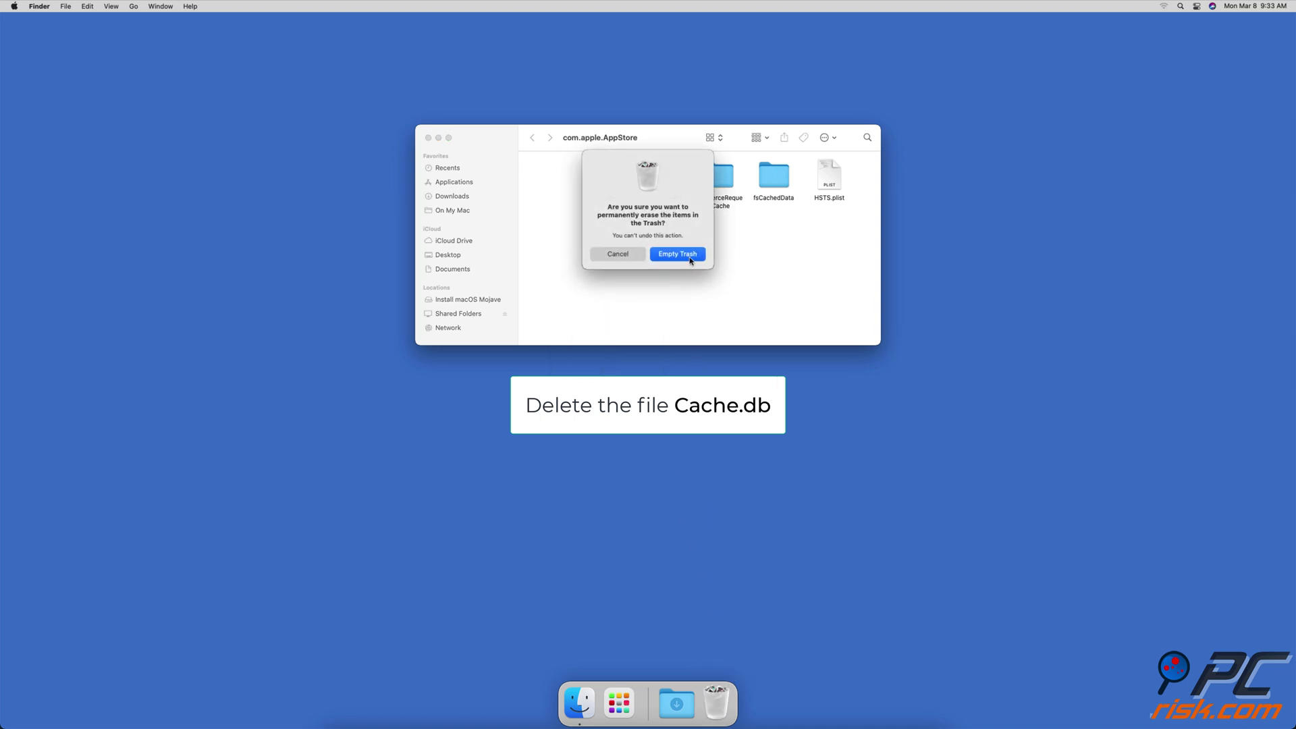
click(689, 256)
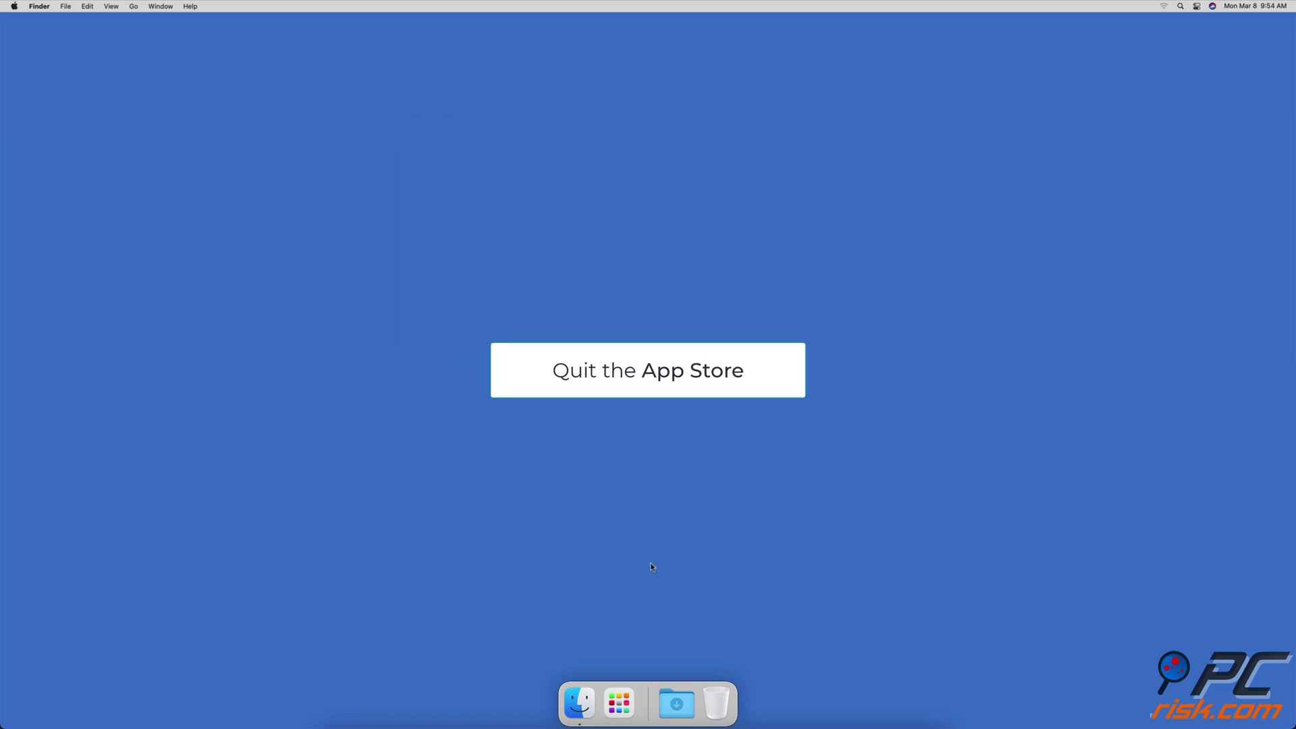
Step: Launch Terminal and paste the command open $TMPDIR/../C/com.apple.appstore/
key(super+space)
text(terminal)
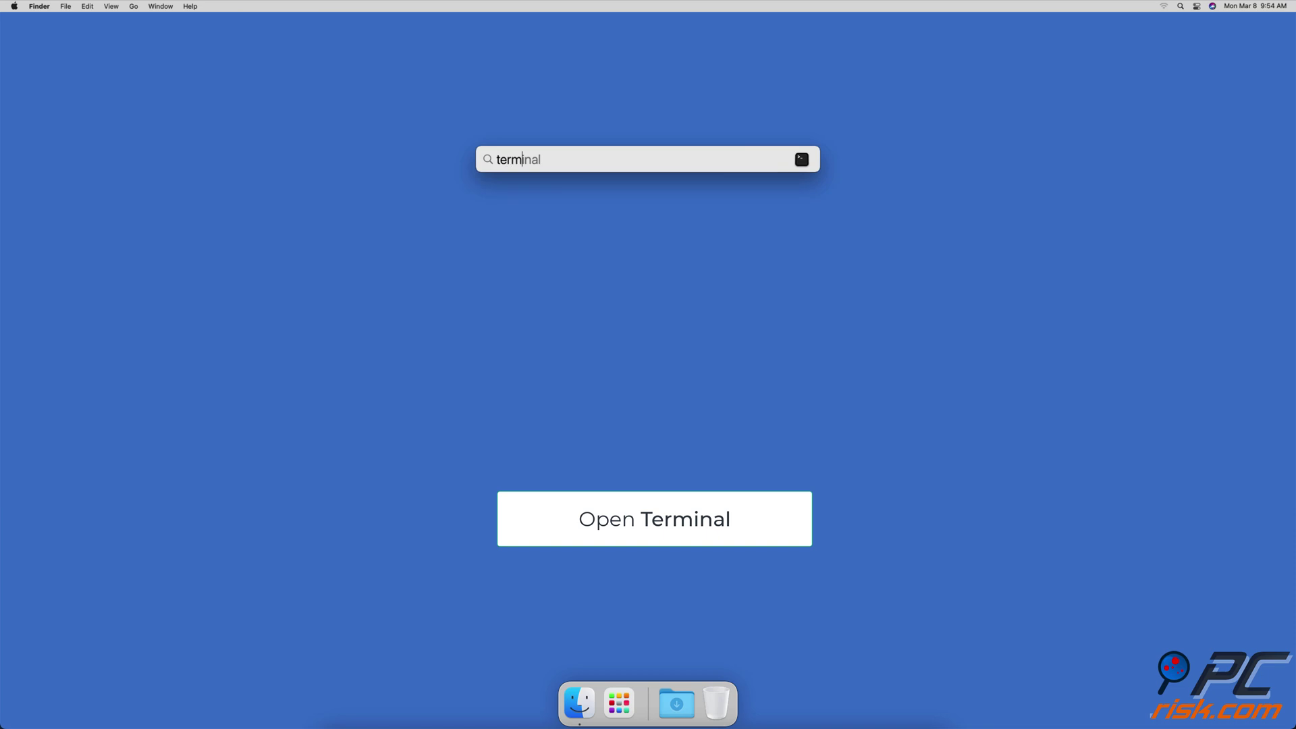
key(Return)
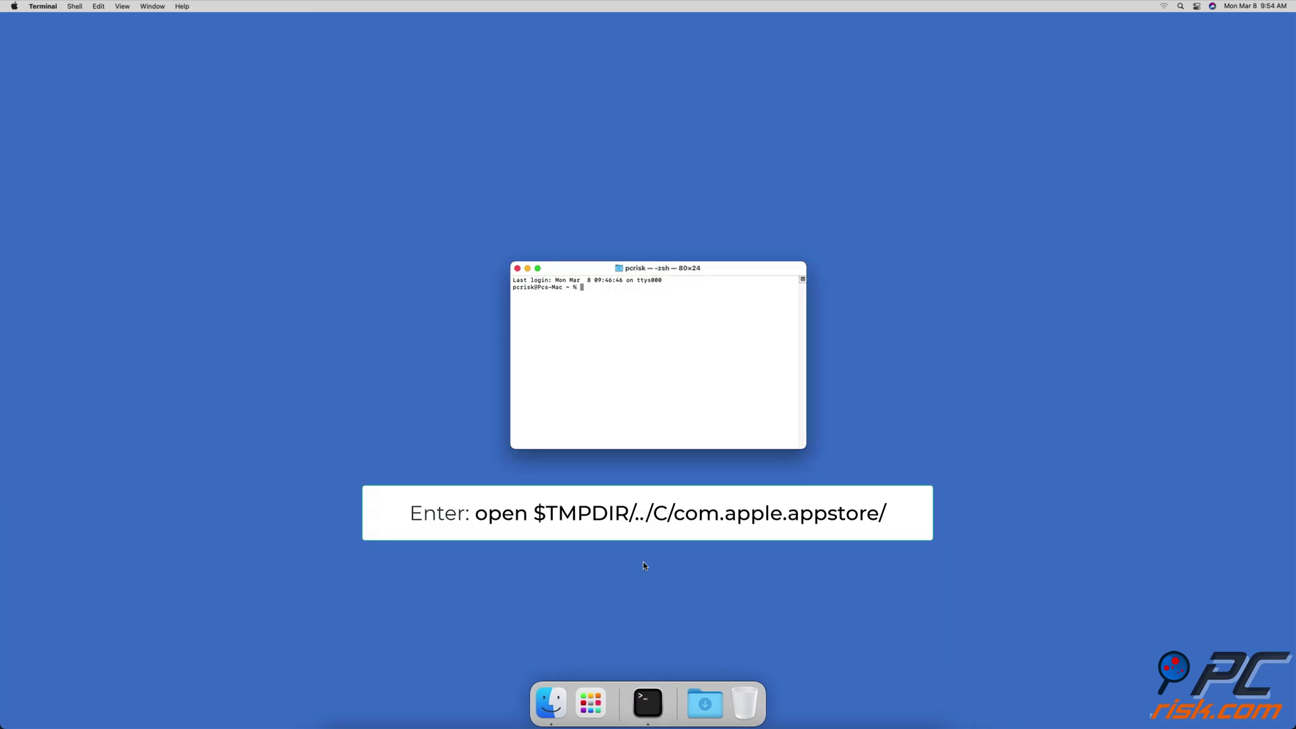
text(open $TMPDIR/../C/com.apple.appstore/)
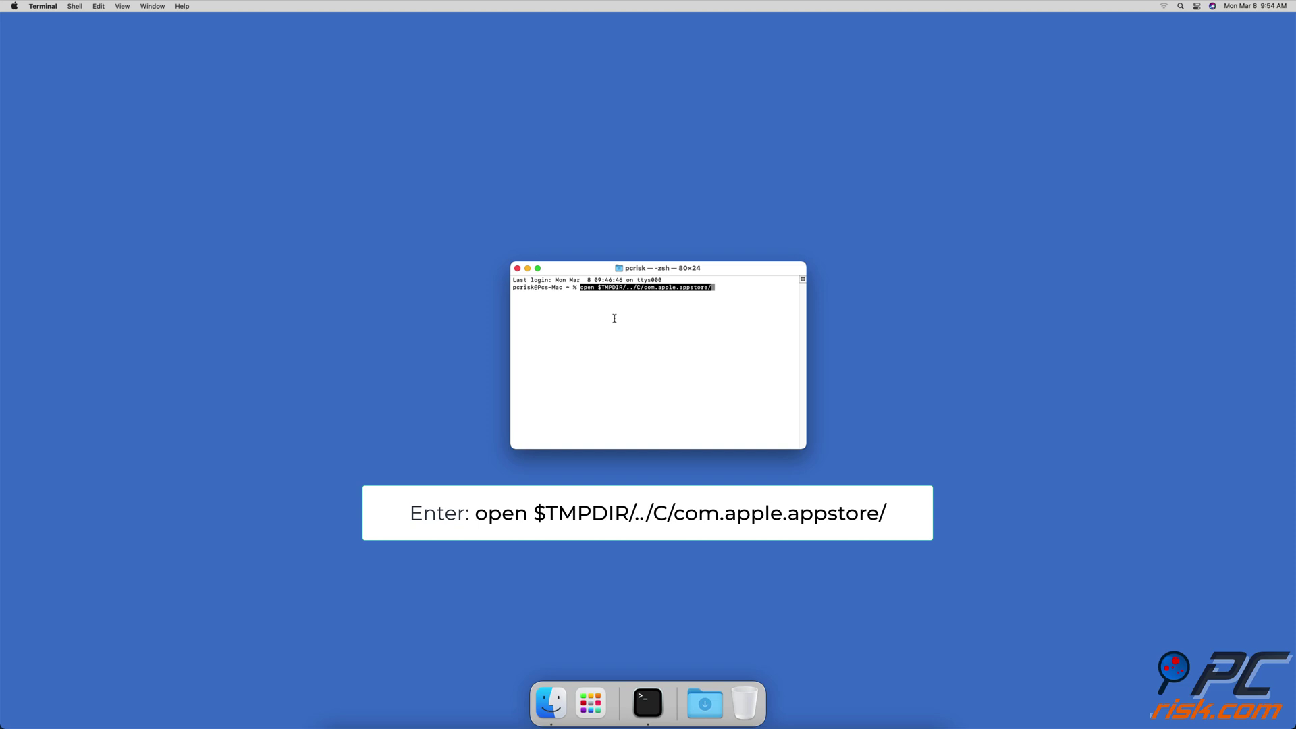
Step: Run the command and move all three items in com.apple.appstore to the Trash
key(Return)
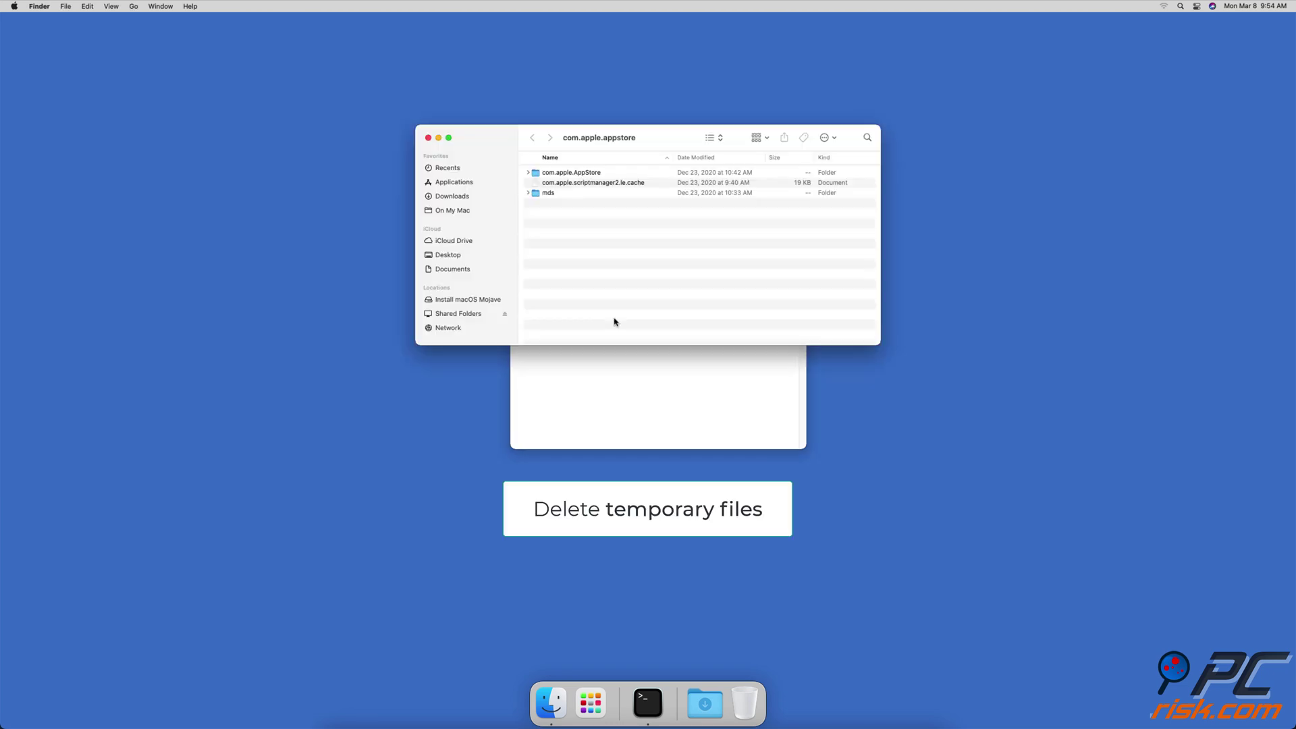
drag(614, 322, 553, 174)
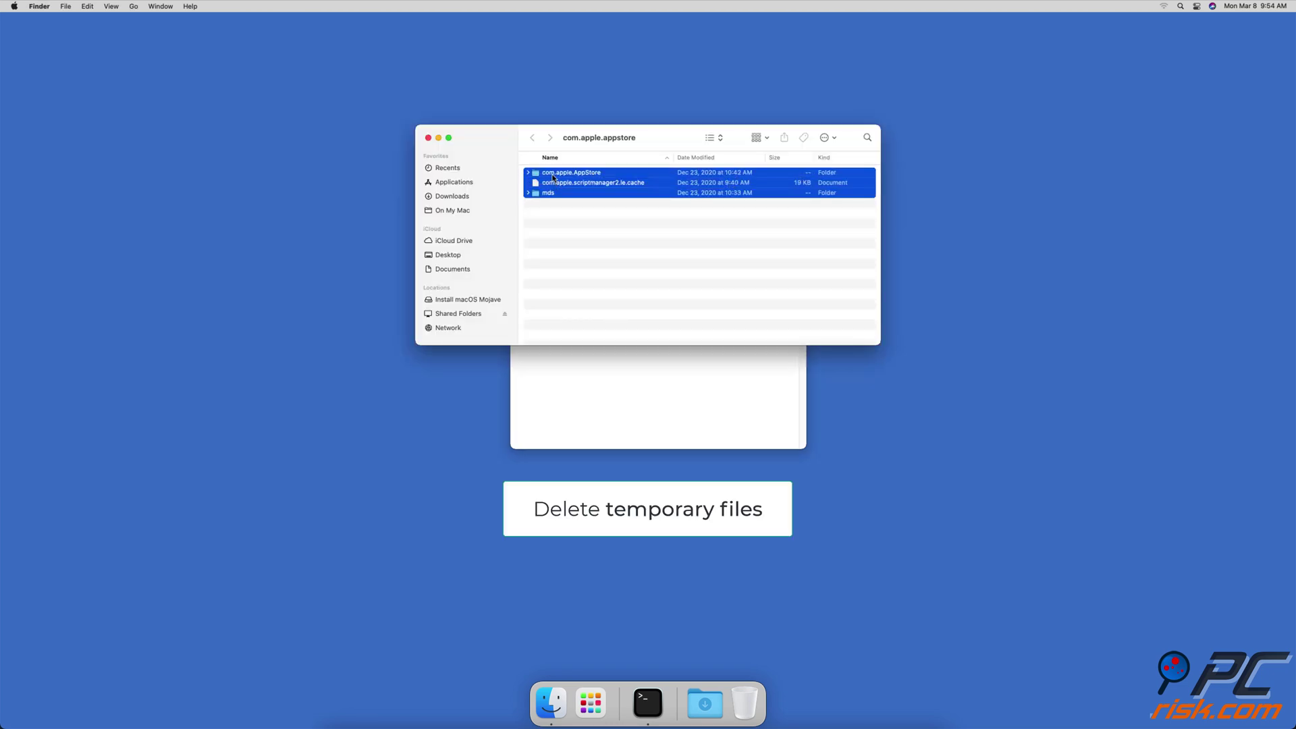
right_click(556, 177)
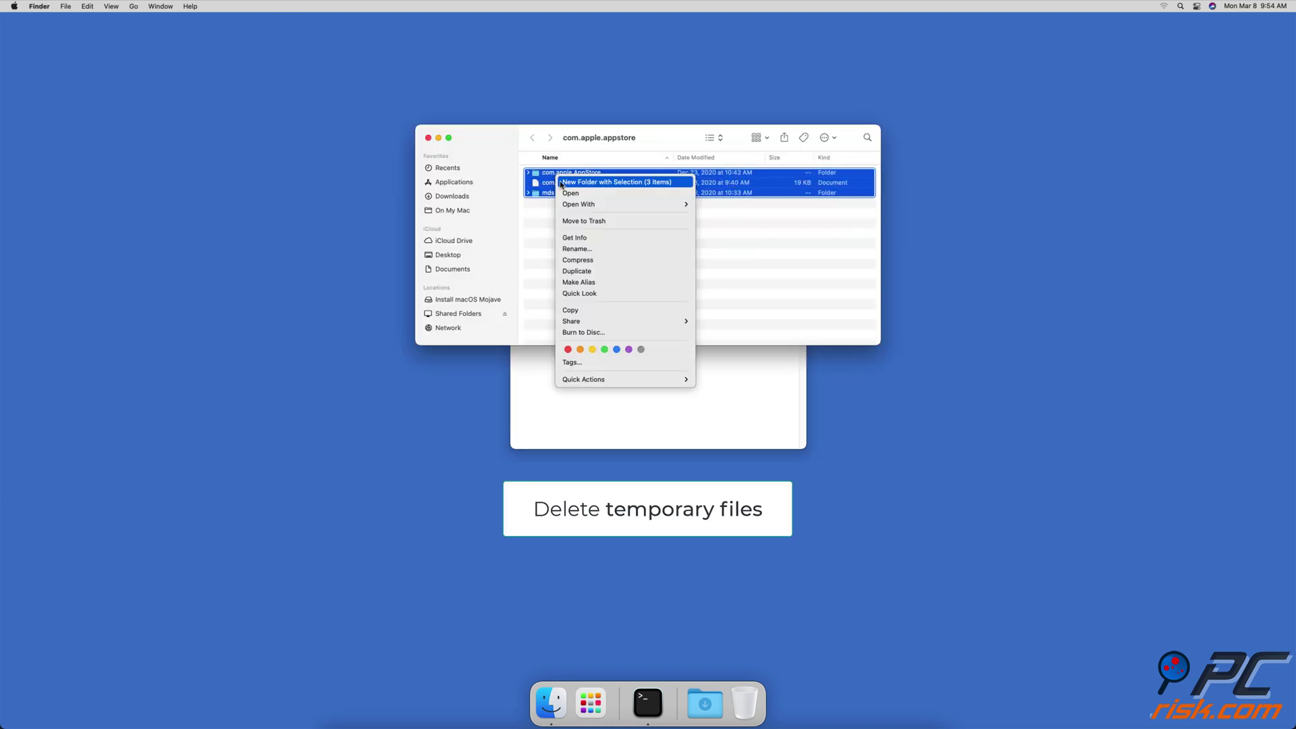
click(589, 220)
Step: Empty the Trash, close the folder window, and restart the Mac
right_click(744, 697)
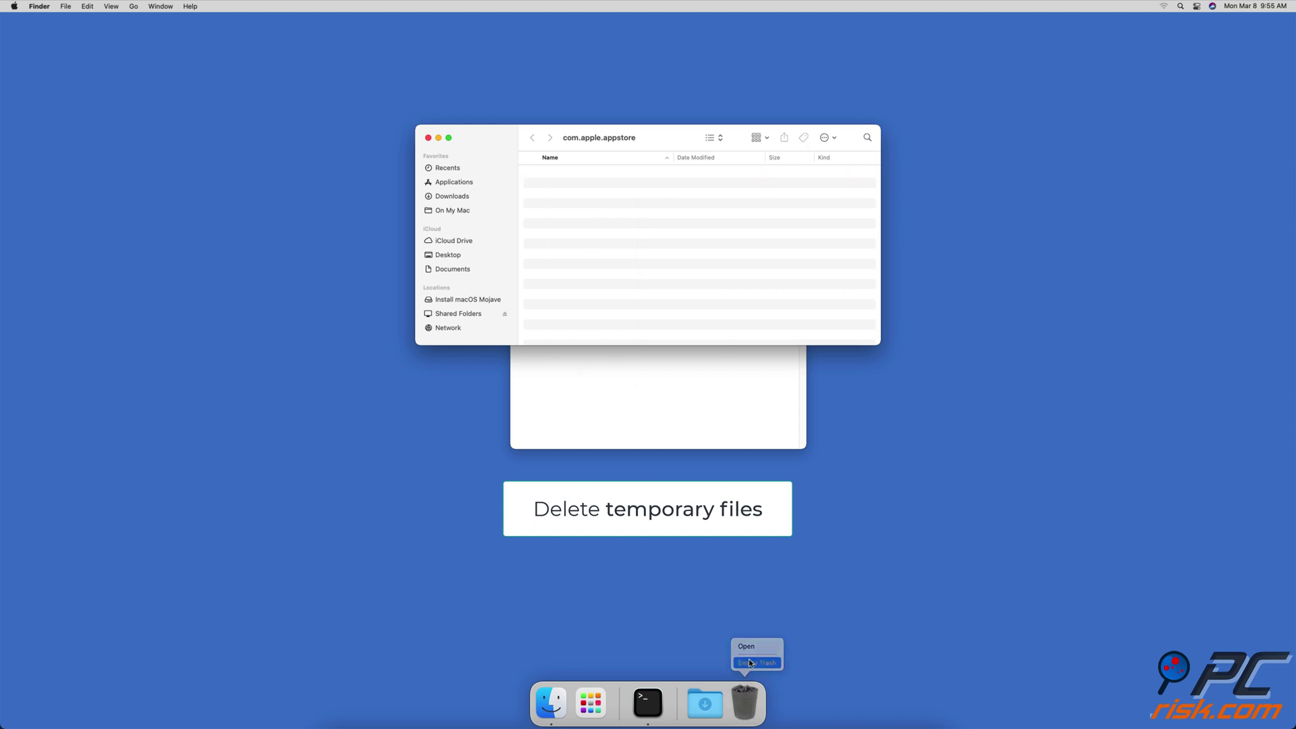
click(748, 662)
click(677, 254)
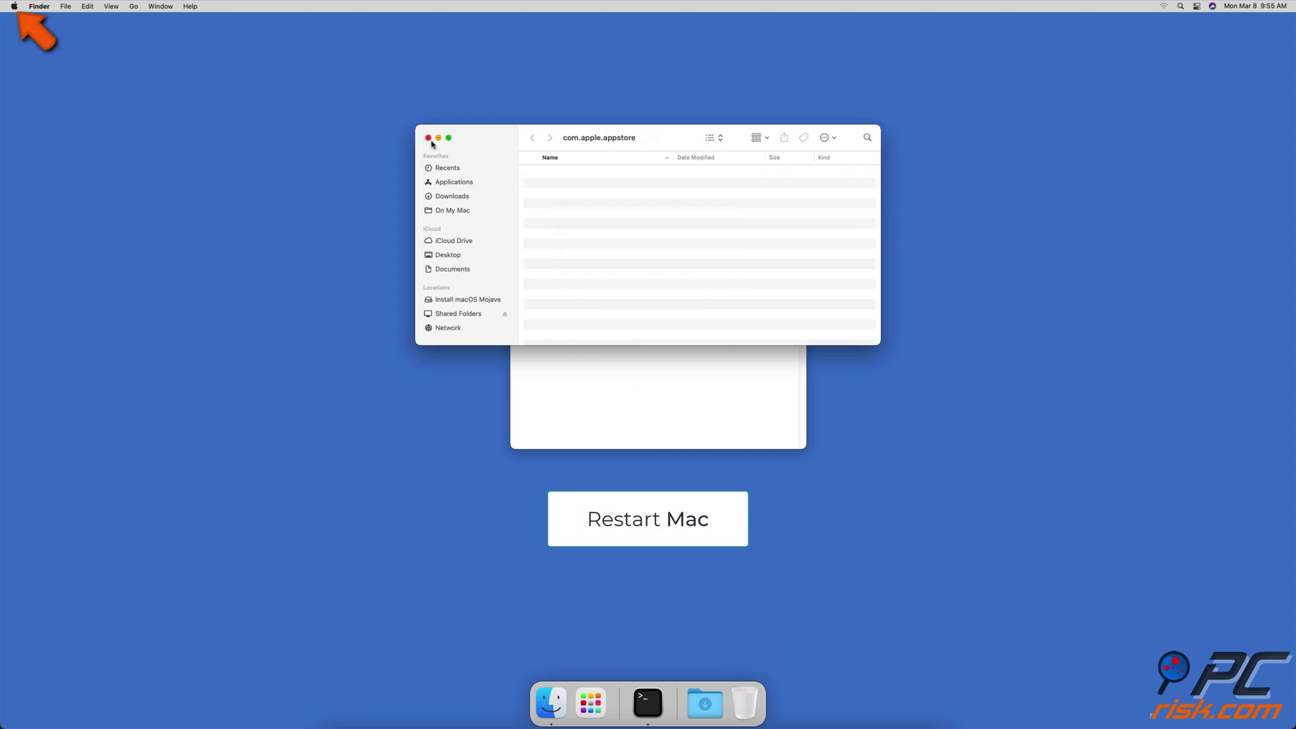
key(super+w)
click(12, 7)
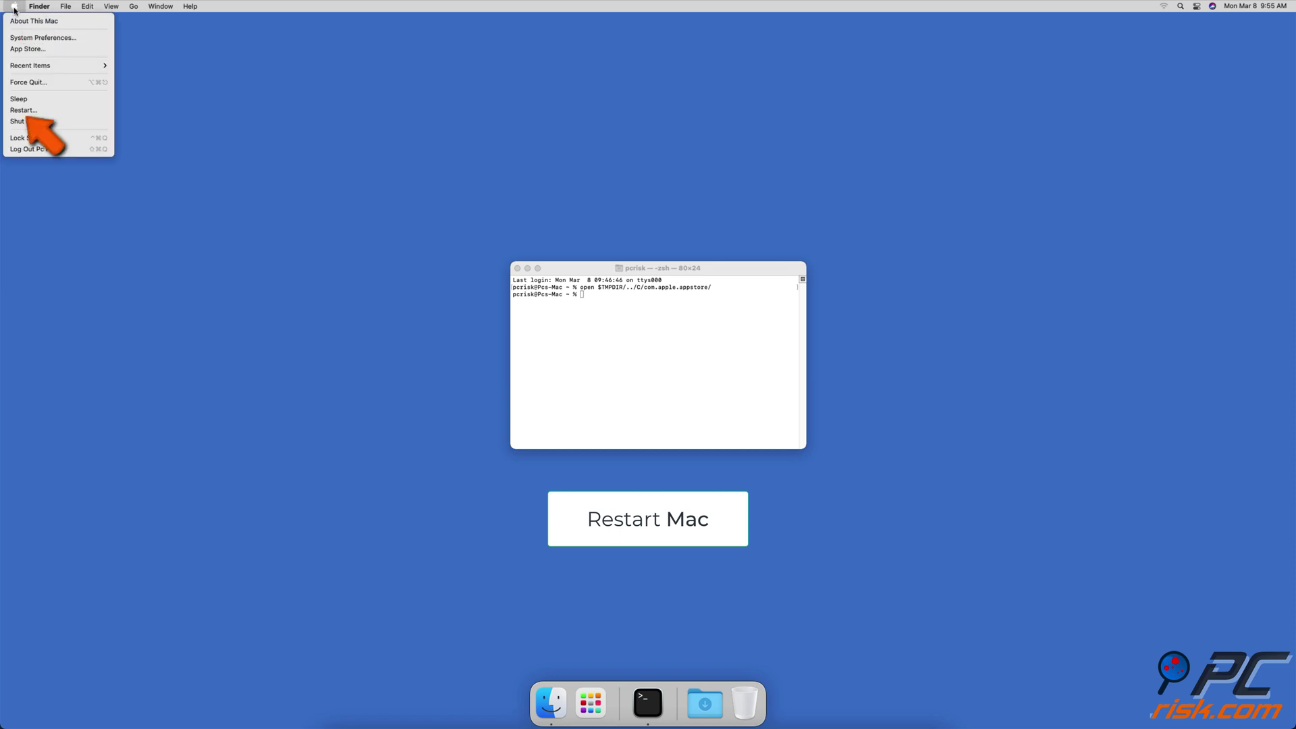
click(55, 115)
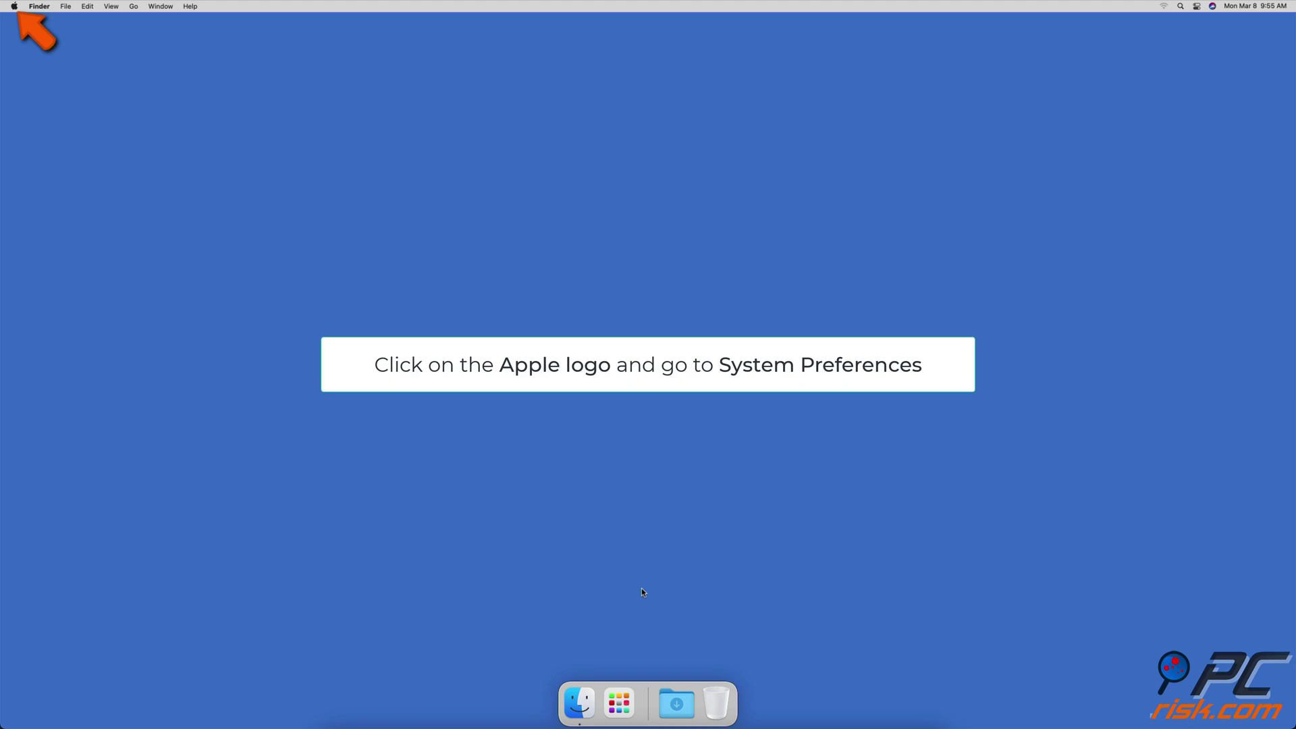
Step: Open Software Update in System Preferences to check for available updates
click(13, 6)
click(75, 39)
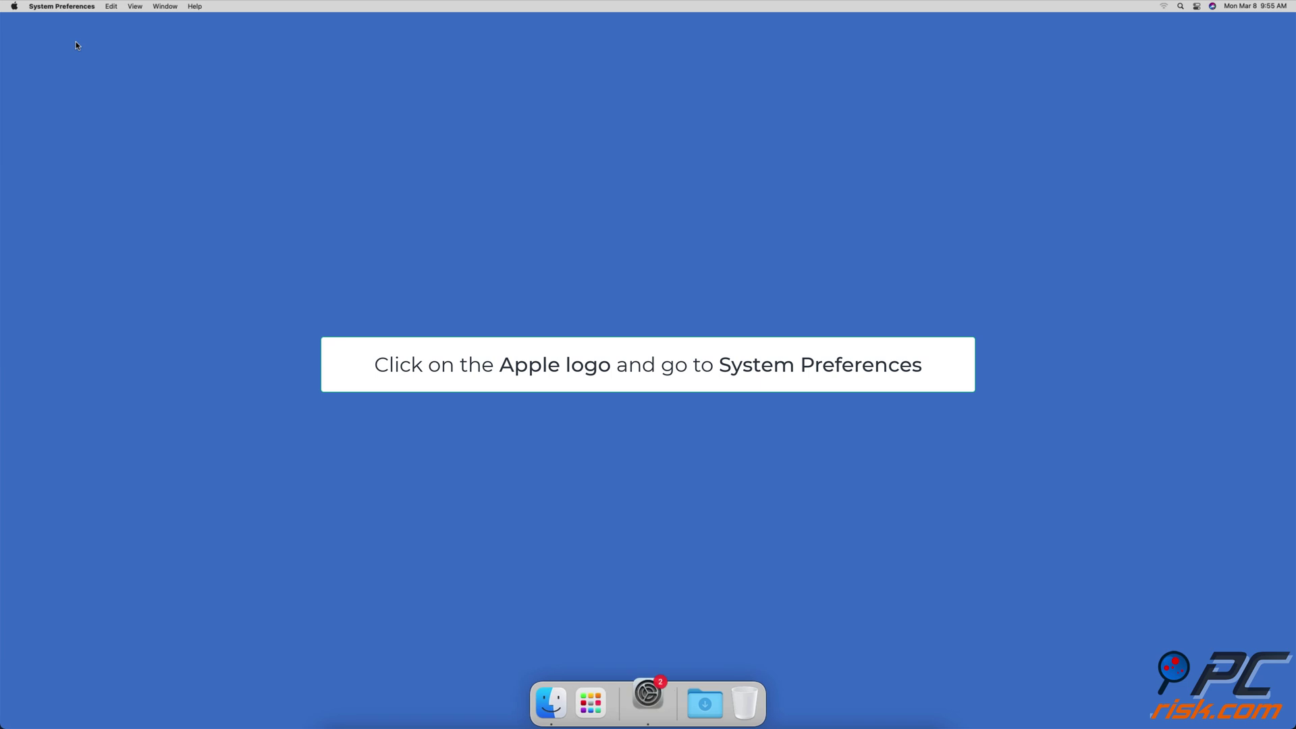
click(492, 483)
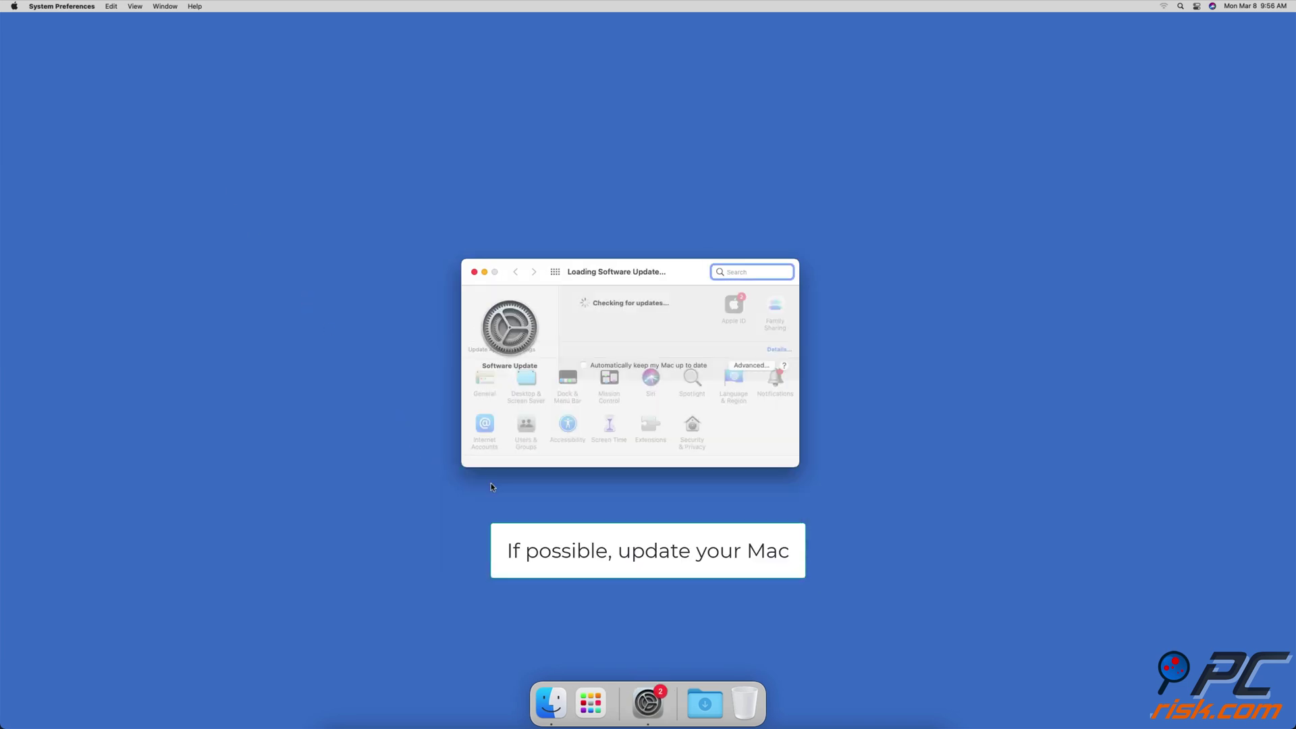